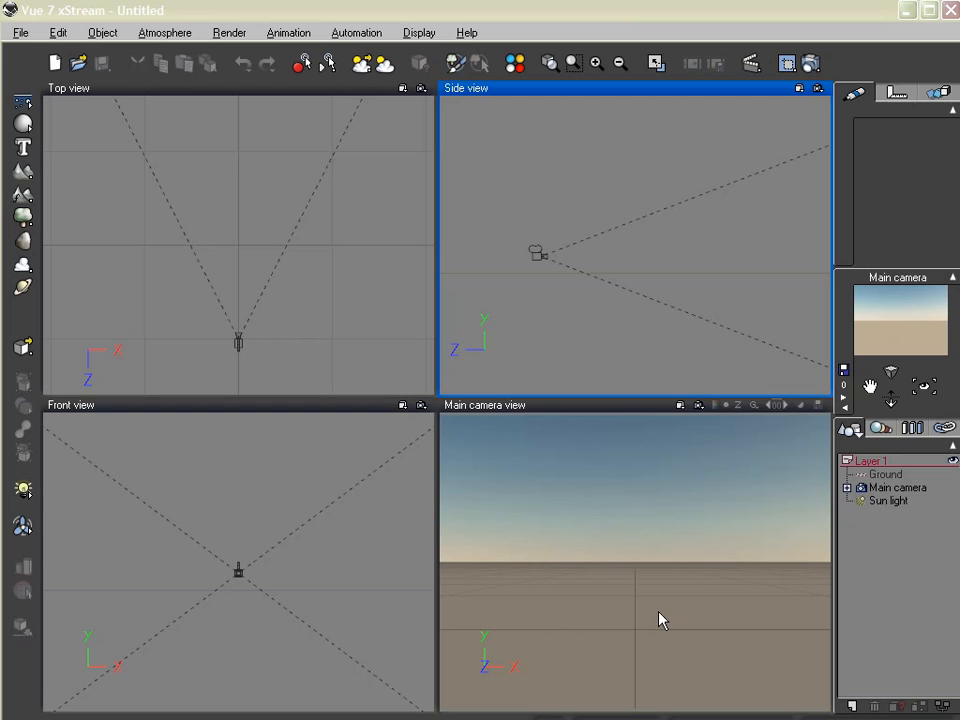
Step: Add a sphere to the scene and move it farther away from the camera along the Z axis
left_click(23, 122)
left_click(257, 312)
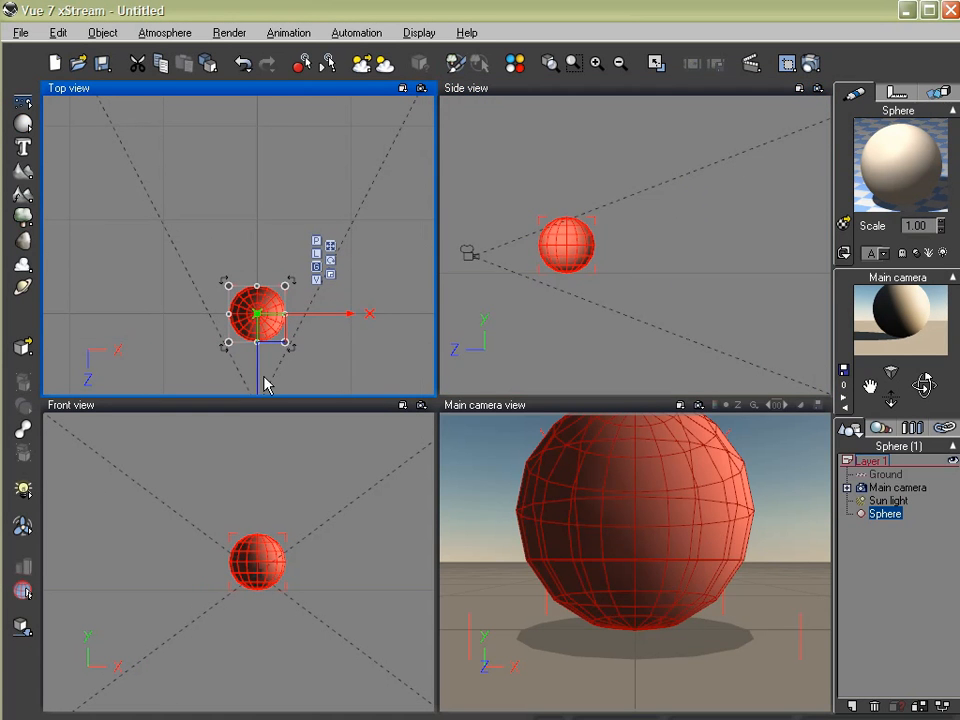
left_click_drag(258, 384, 242, 251)
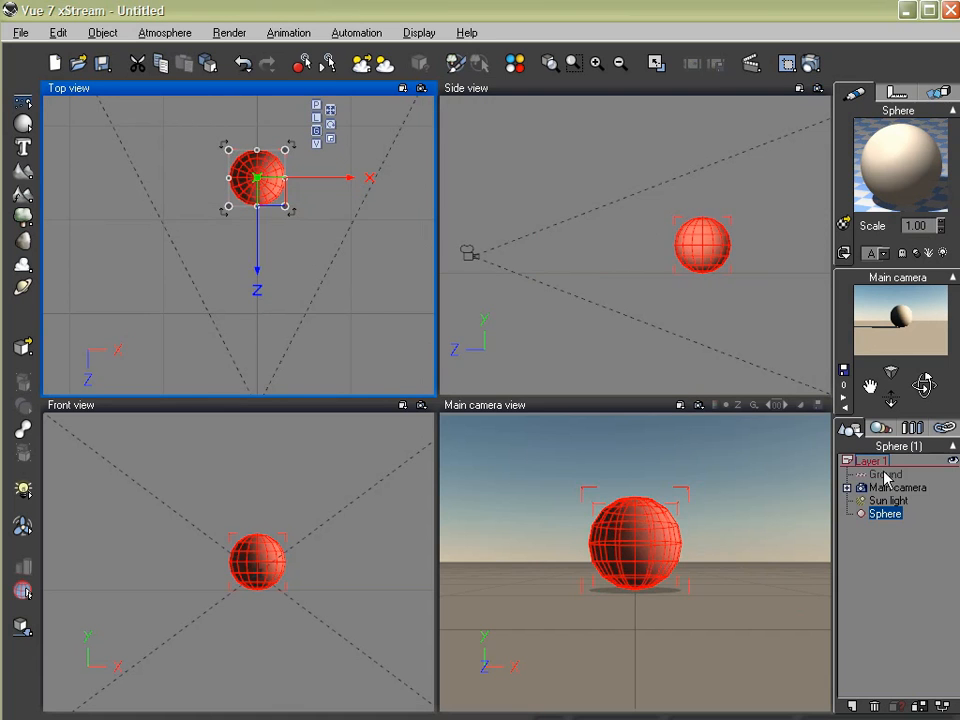
Step: Delete the ground plane and tilt the main camera upward toward the sky
left_click(886, 475)
key("Delete")
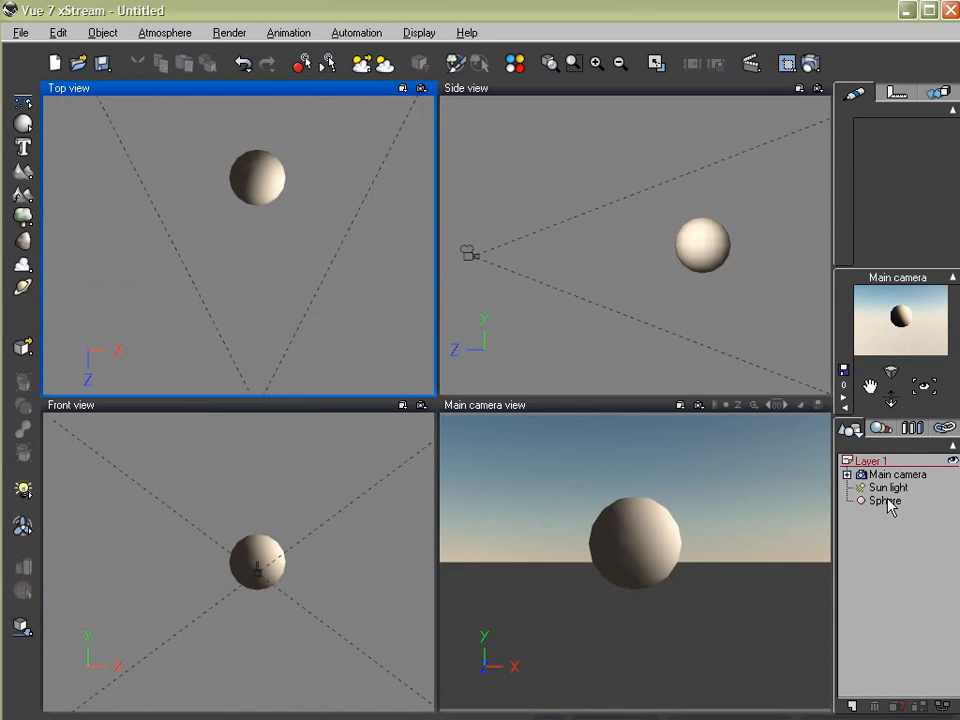
left_click(893, 476)
left_click_drag(923, 392, 923, 379)
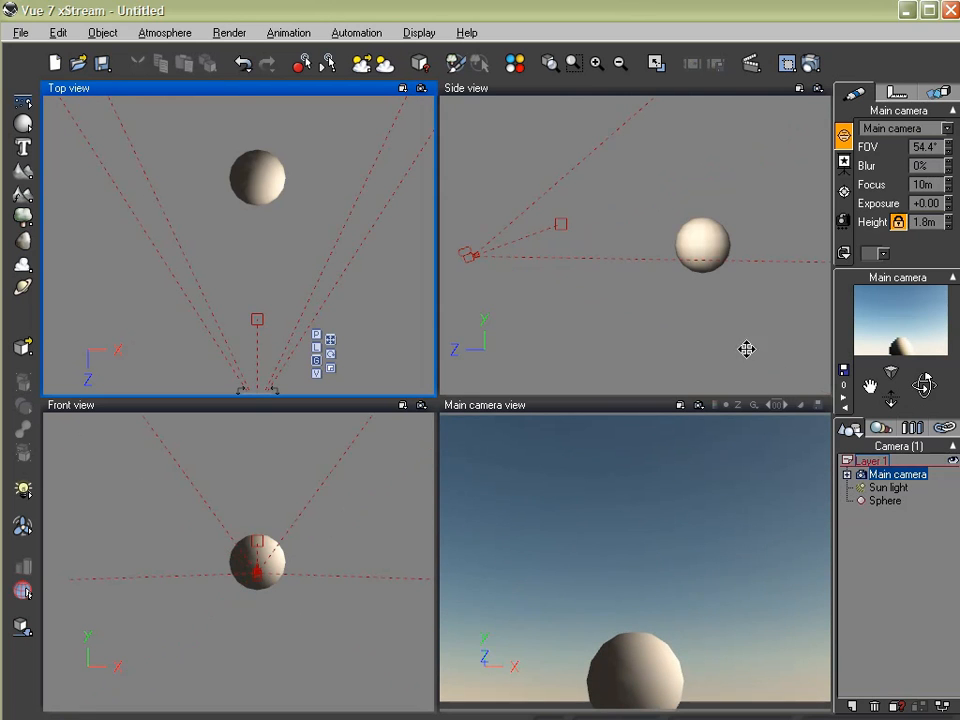
Step: Raise the sphere, bring it nearer the camera and shift it left of centre in the camera's framing
left_click(692, 251)
left_click_drag(694, 231, 633, 164)
mouse_move(268, 262)
left_mouse_down()
mouse_move(272, 246)
mouse_move(261, 236)
mouse_move(258, 245)
left_mouse_up()
Step: Assign the Red-Brown Rock material from the Rocks collection to the sphere
double_click(904, 171)
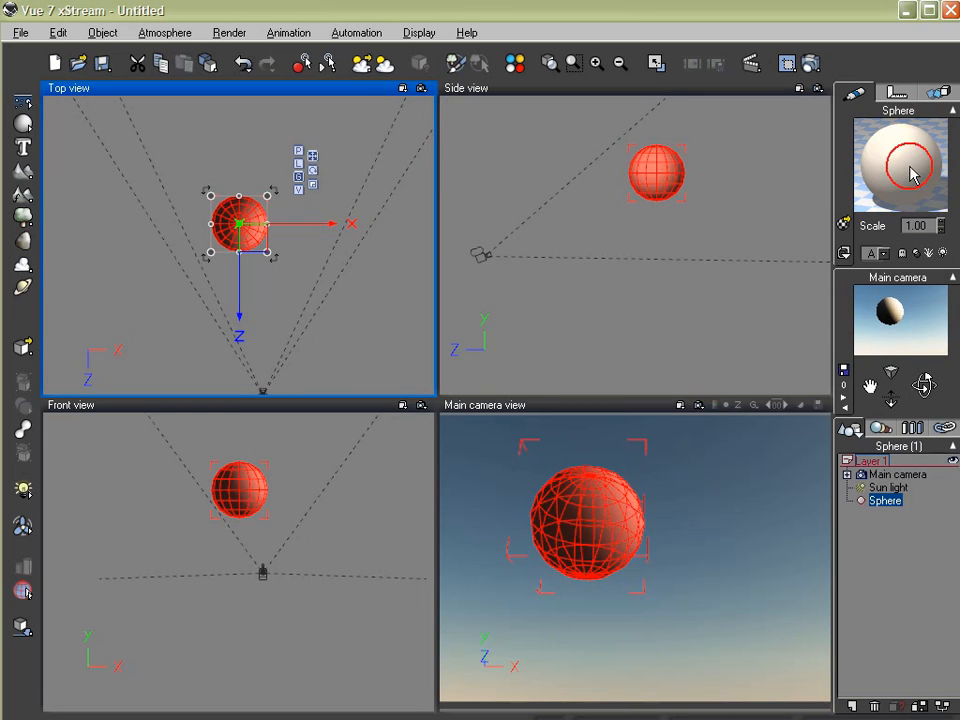
left_click(371, 240)
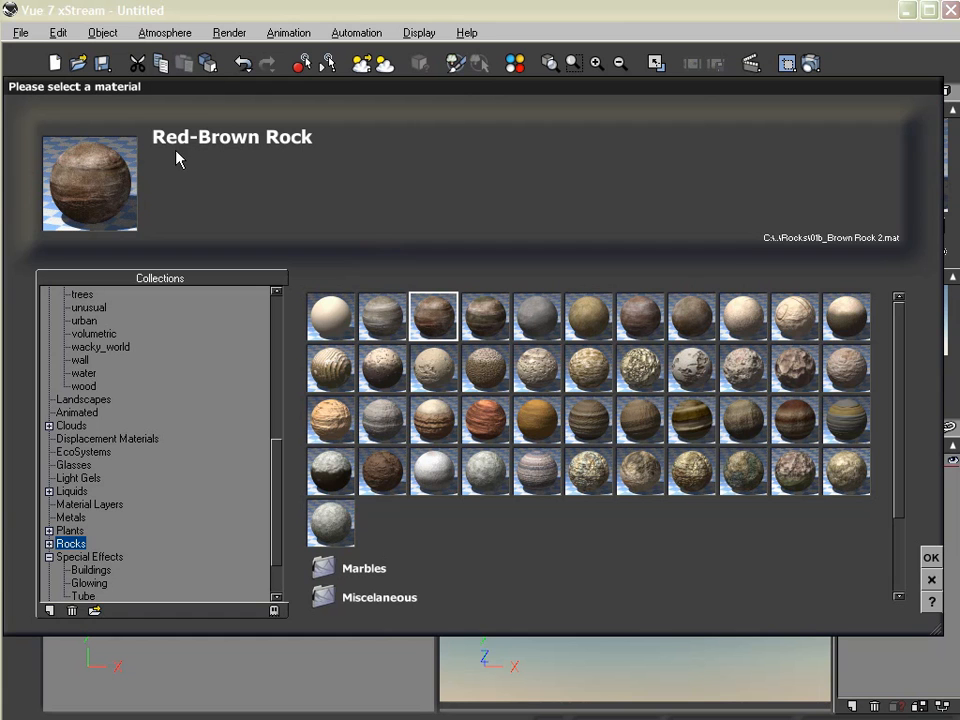
left_click(931, 557)
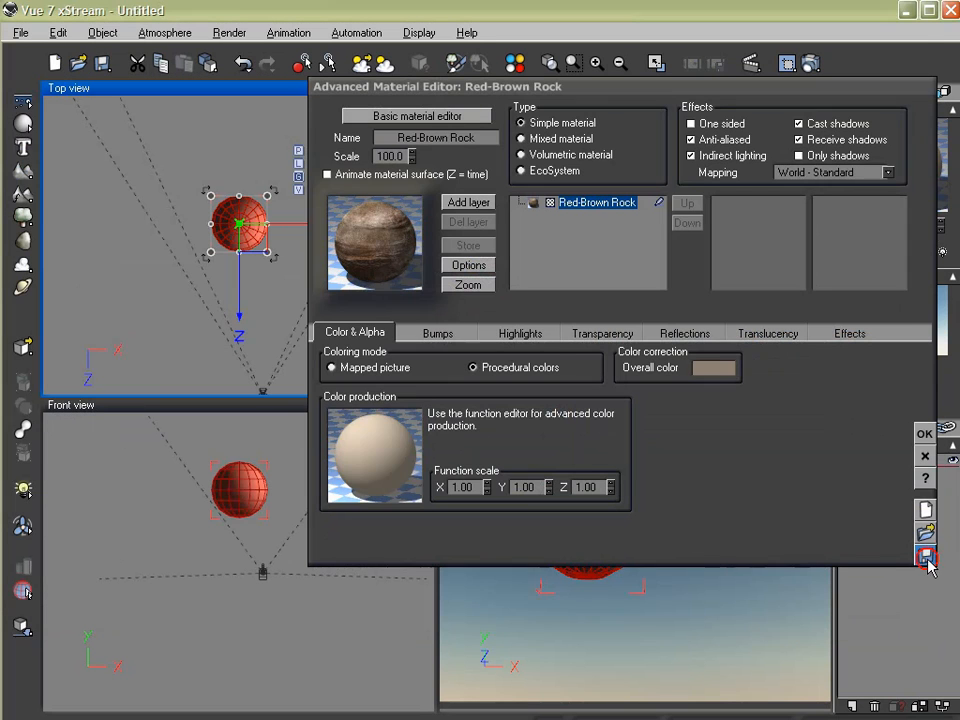
left_click(924, 433)
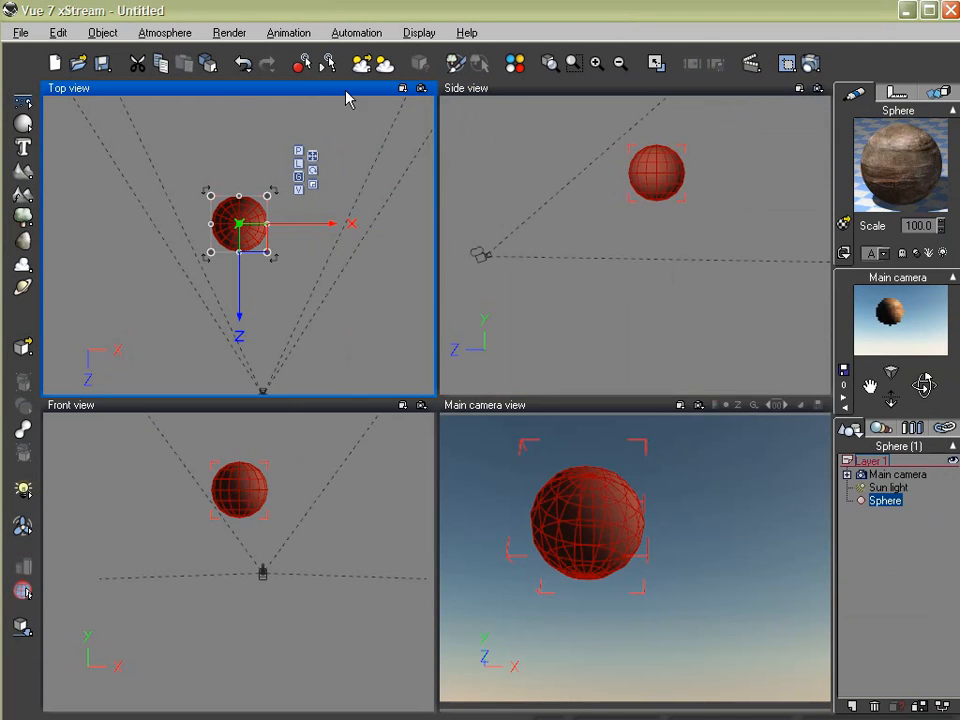
Step: Load the Outer Space atmosphere from the Others effects collection and render the scene at Final quality, closing the render after viewing it
left_click(362, 64)
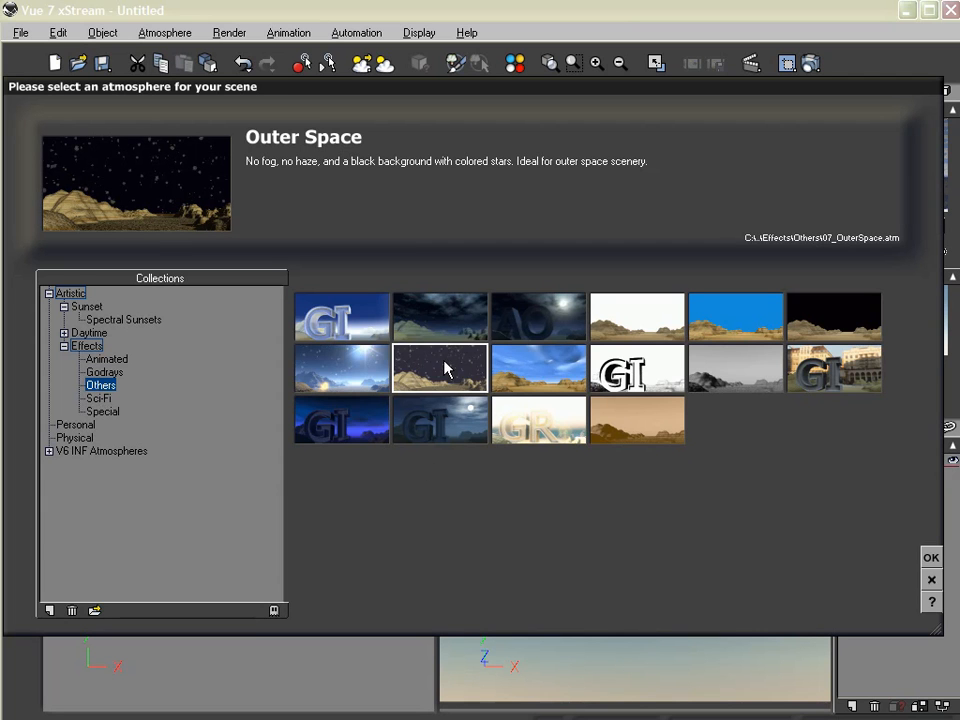
left_click(931, 557)
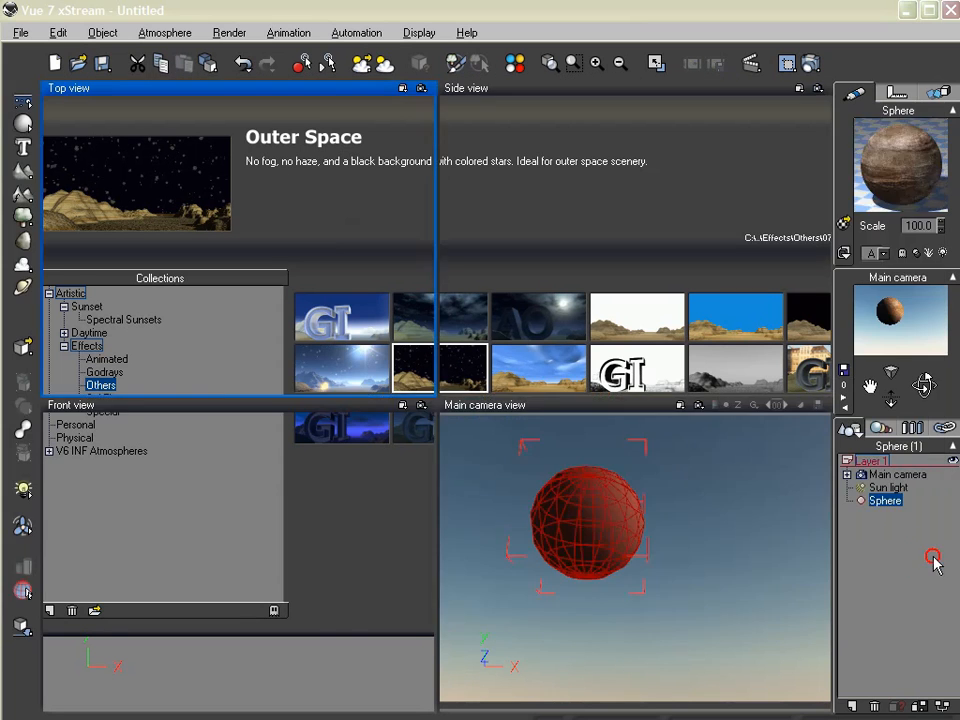
left_click(810, 63)
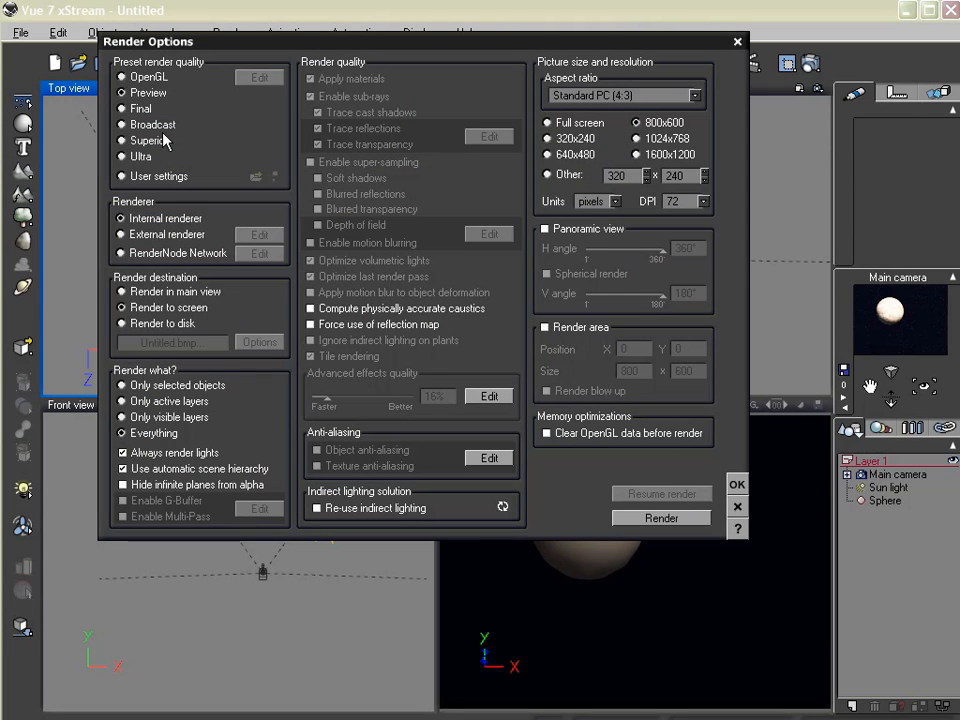
left_click(125, 108)
left_click(703, 517)
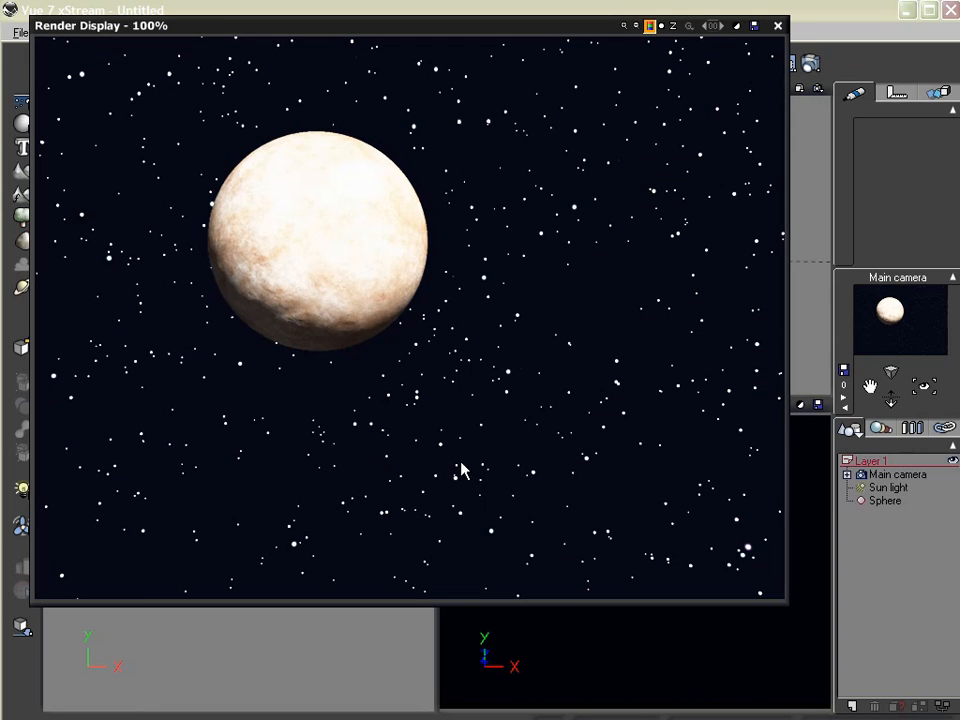
left_click(778, 25)
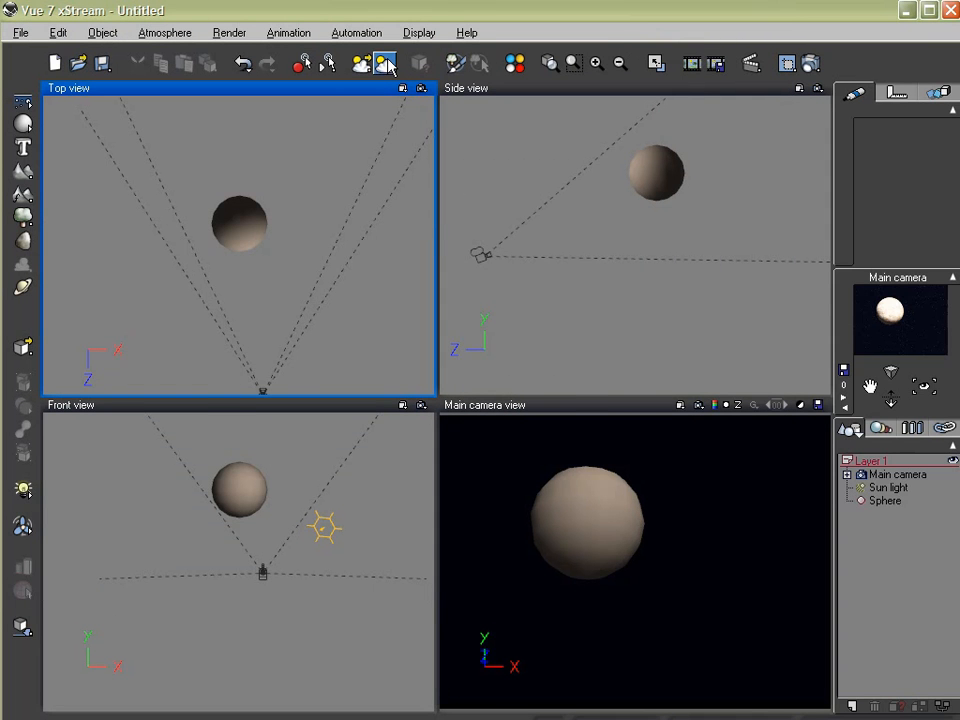
Step: Set the atmosphere's number of stars to 79% and brightness to 9%, disable colored stars, and render the scene again
left_click(386, 65)
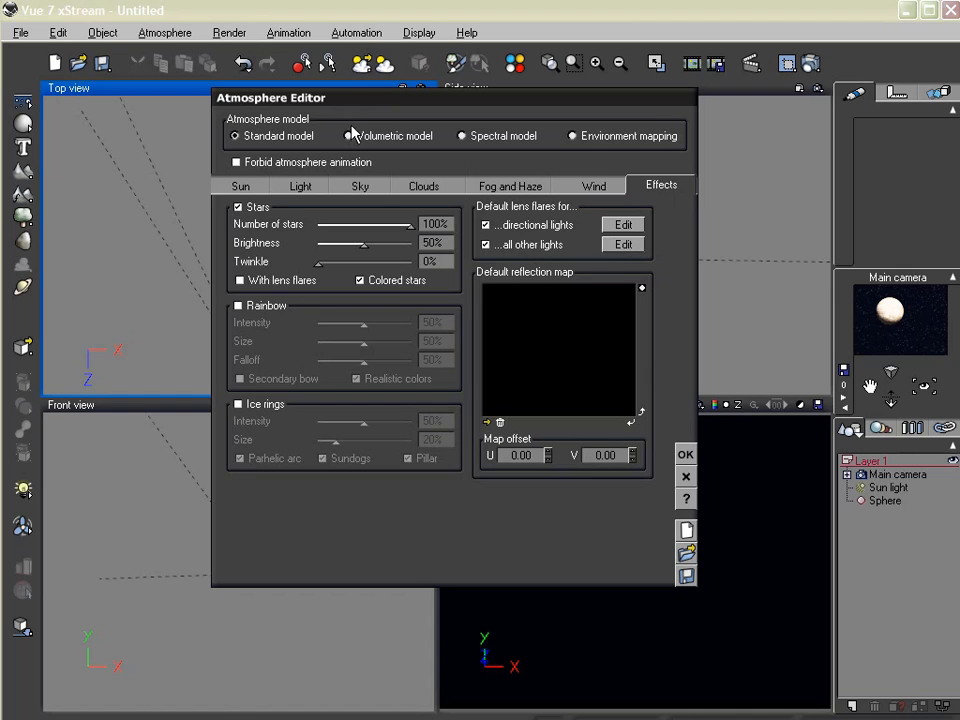
left_click_drag(400, 229, 322, 232)
left_click(360, 281)
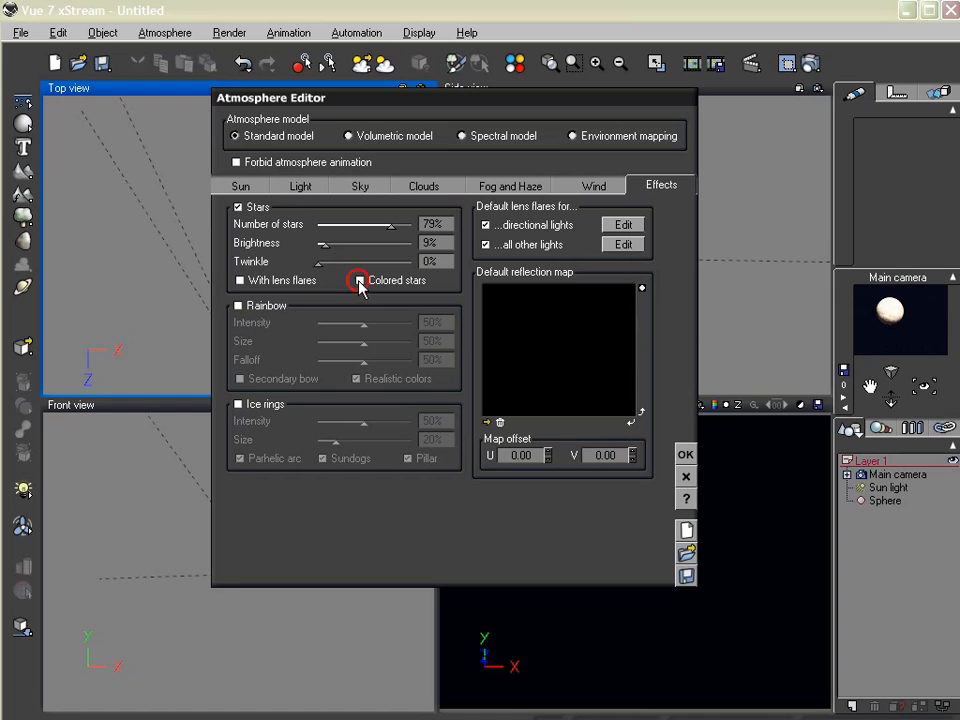
left_click(686, 454)
left_click(810, 64)
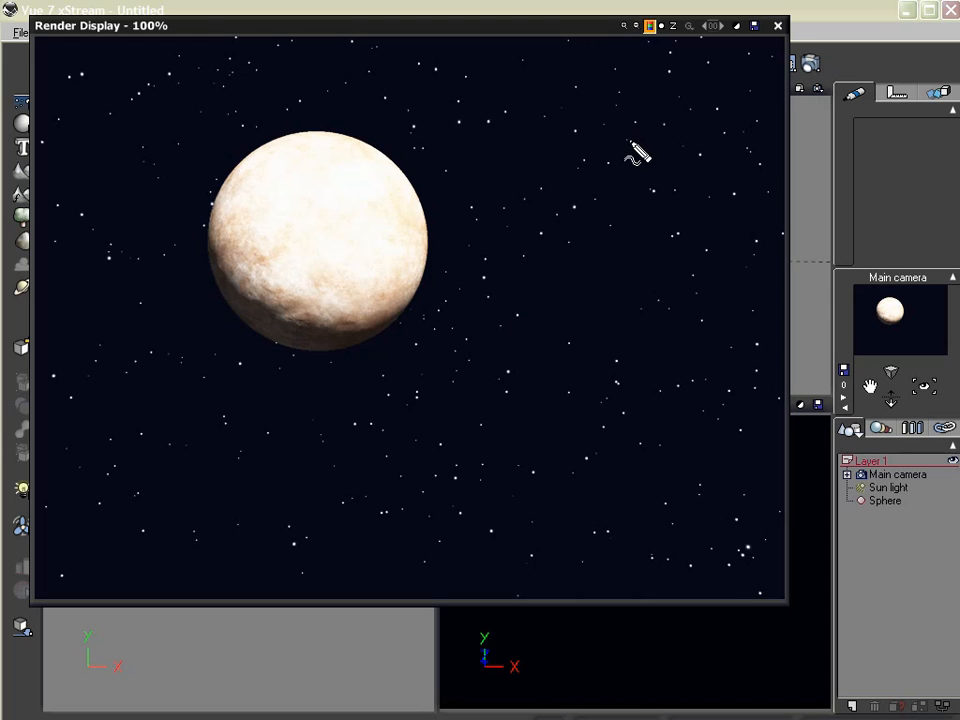
left_click_drag(615, 103, 624, 136)
left_click(543, 115)
left_click(523, 61)
left_click(381, 47)
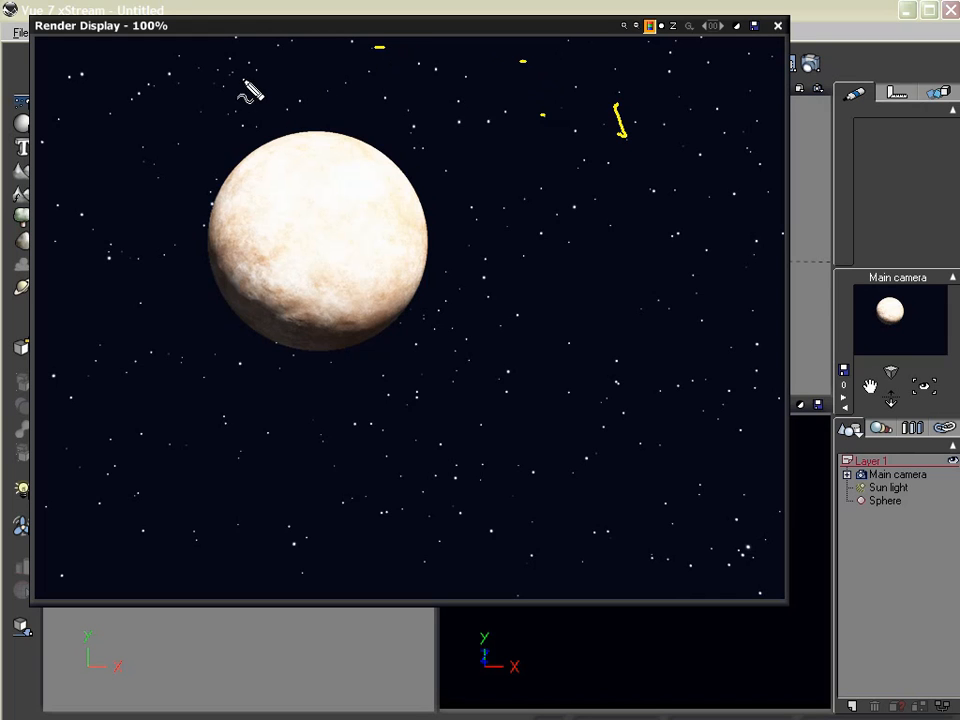
left_click_drag(232, 77, 229, 71)
left_click(137, 255)
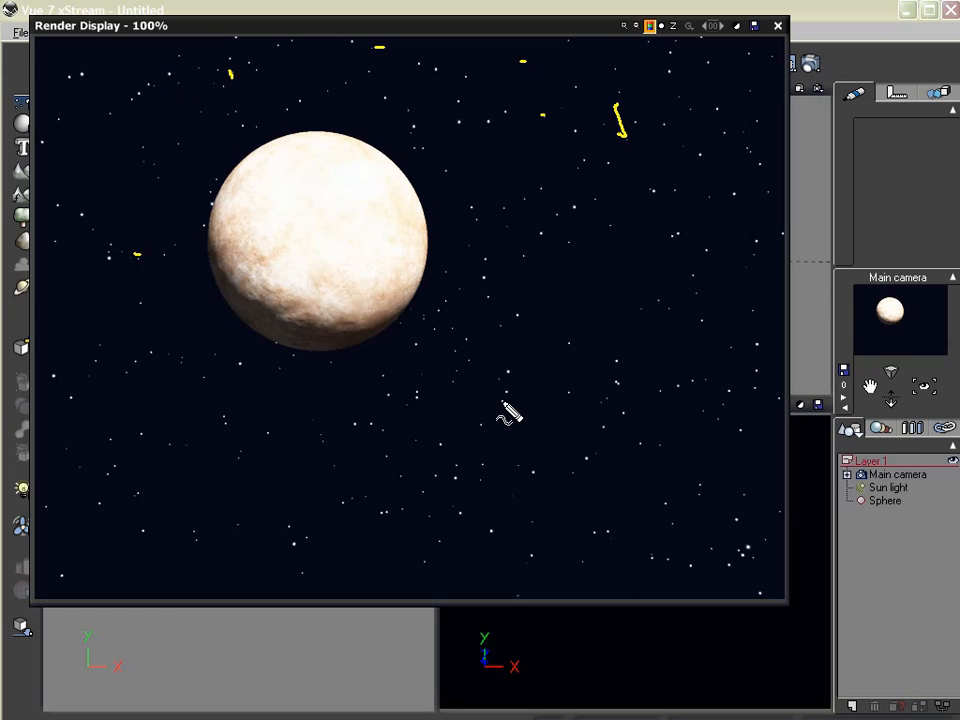
key("Escape")
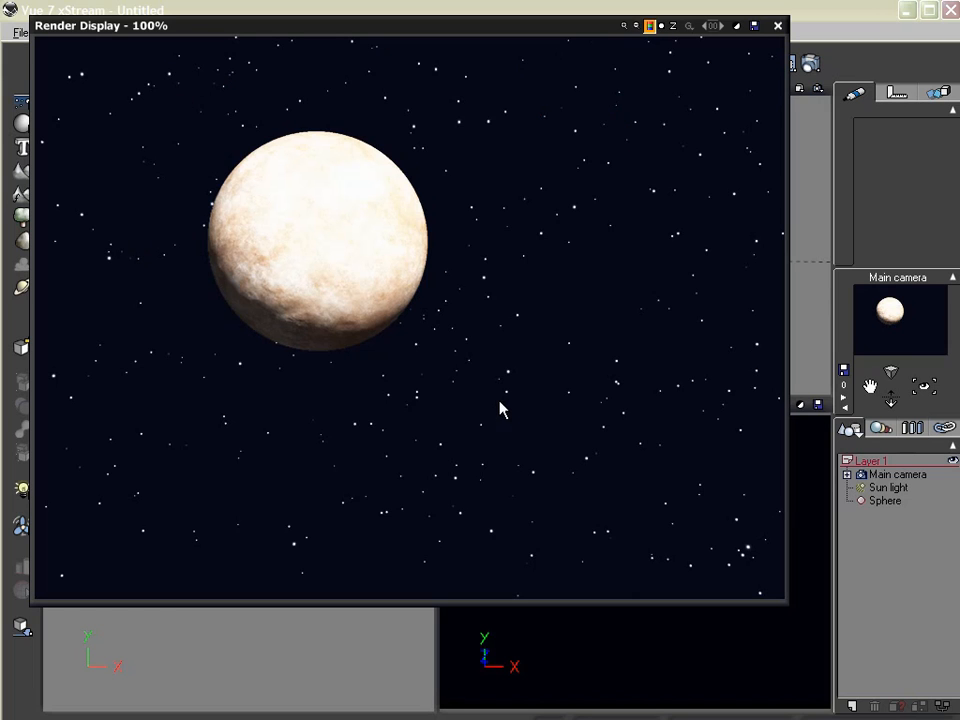
Step: Close the render display and exit Vue without saving the scene
left_click(778, 27)
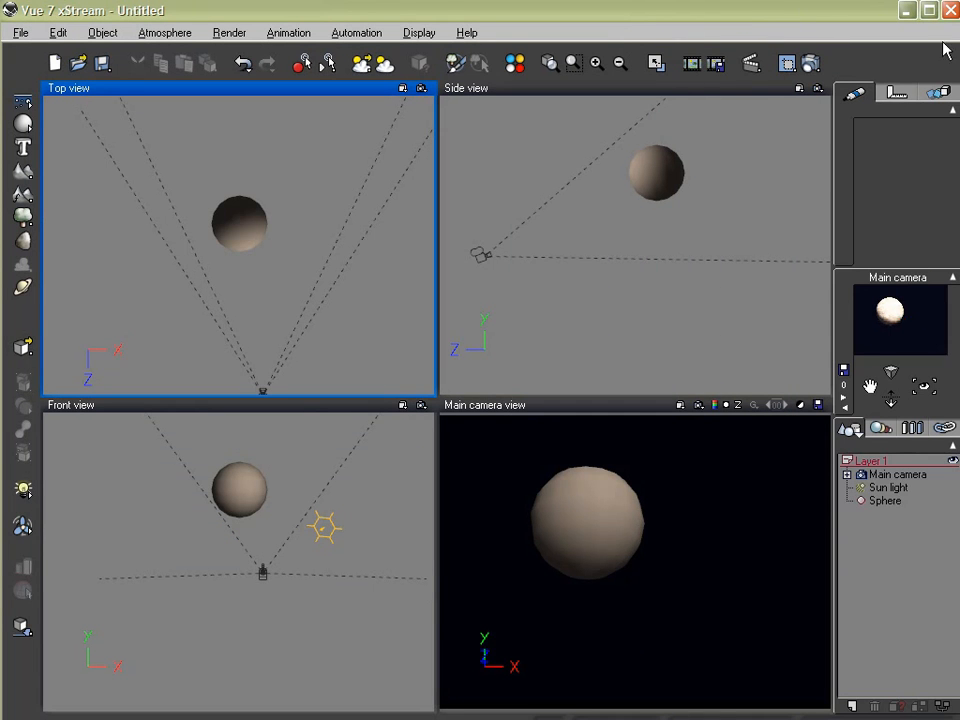
left_click(951, 11)
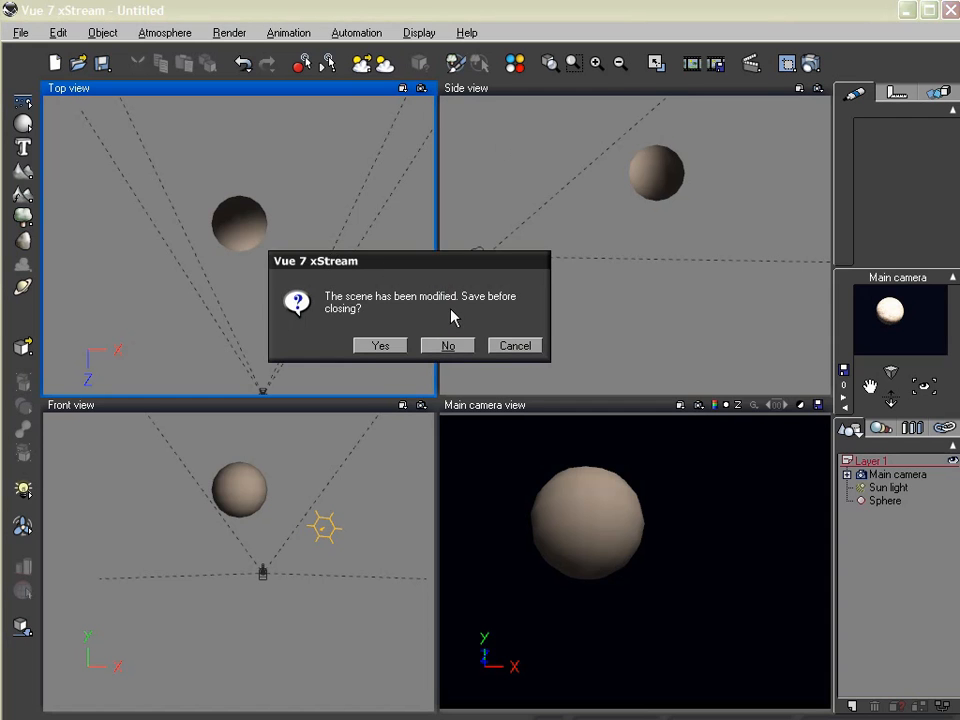
left_click(462, 345)
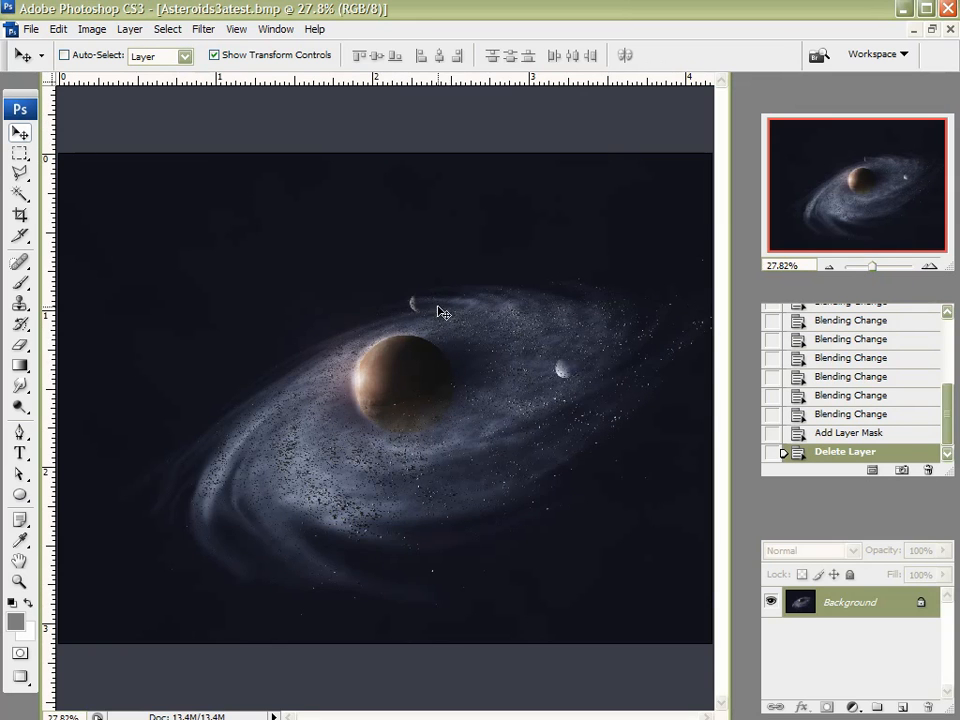
mouse_move(653, 210)
left_mouse_down()
mouse_move(201, 199)
mouse_move(312, 207)
mouse_move(155, 345)
mouse_move(82, 578)
mouse_move(175, 655)
left_mouse_up()
mouse_move(650, 570)
left_mouse_down()
mouse_move(603, 508)
mouse_move(660, 574)
mouse_move(686, 558)
left_mouse_up()
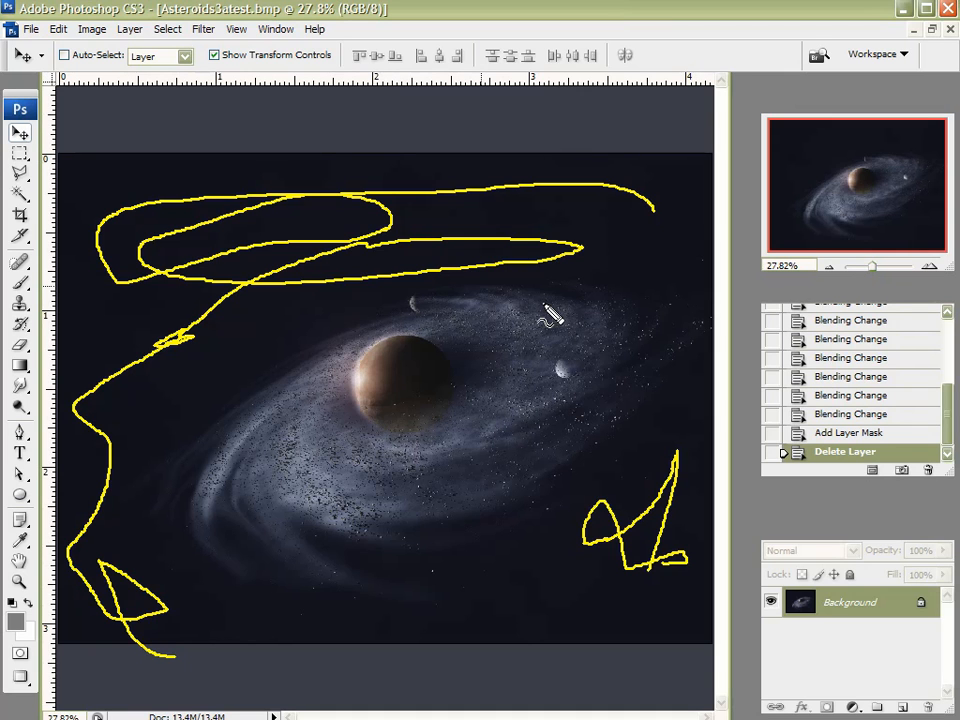
key("Escape")
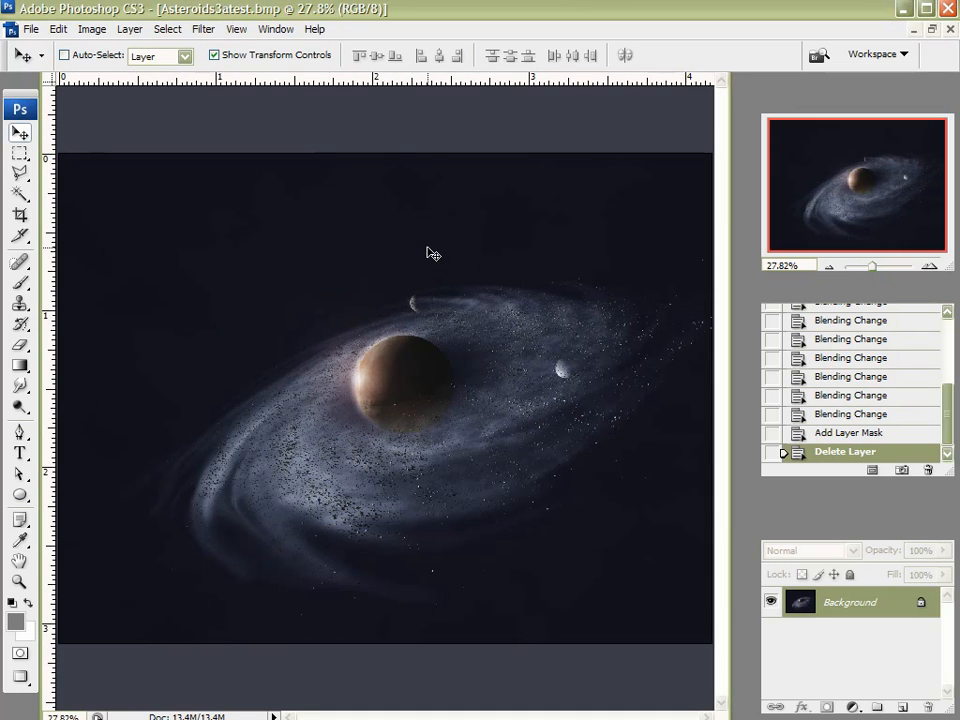
Step: Create a new layer above the Background and fill it with 50% Gray in Normal mode at 100% opacity
left_click(953, 437)
left_click(902, 706)
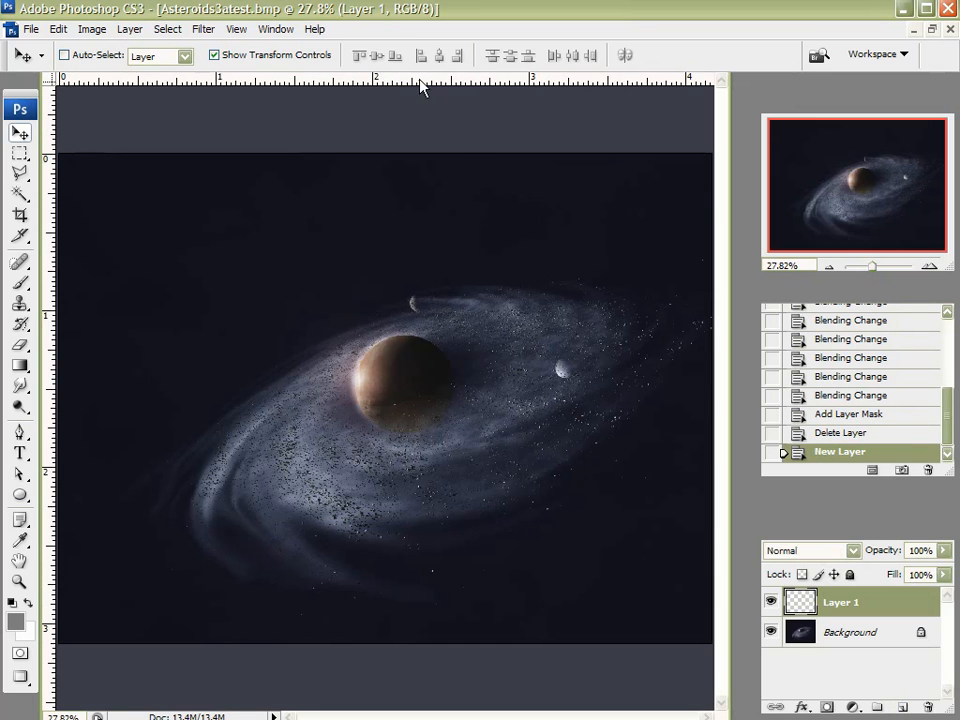
left_click(58, 30)
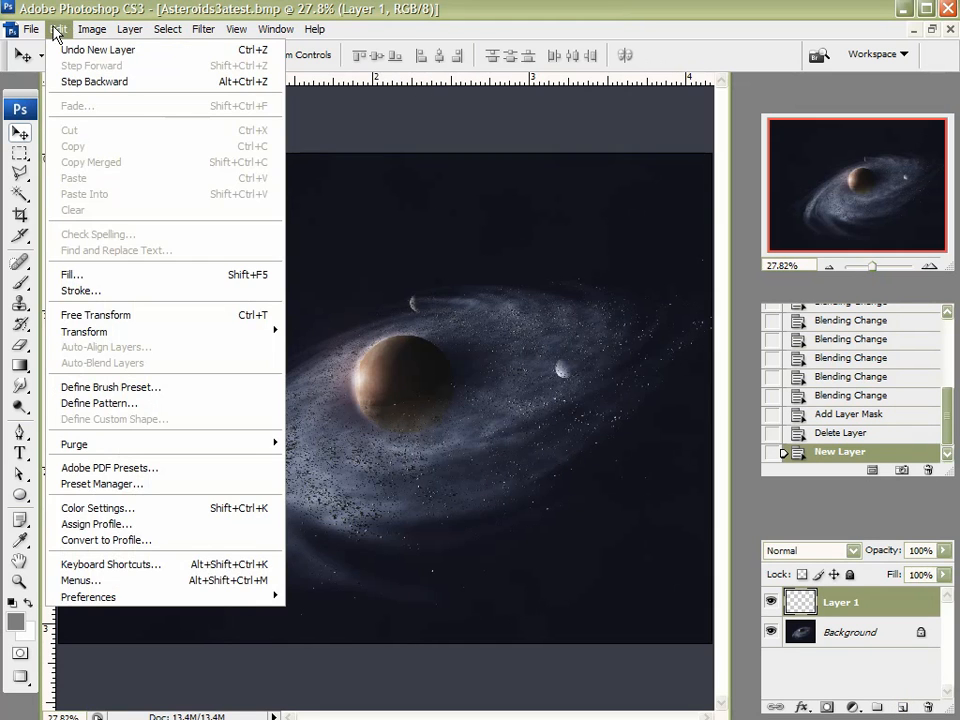
left_click(122, 274)
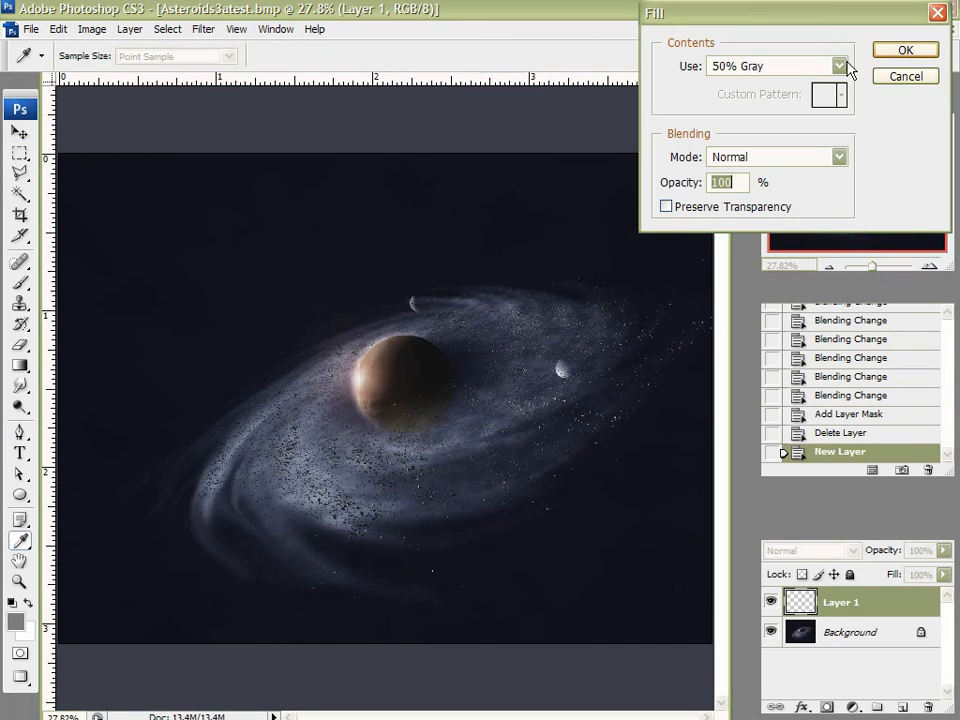
left_click(915, 52)
key("v")
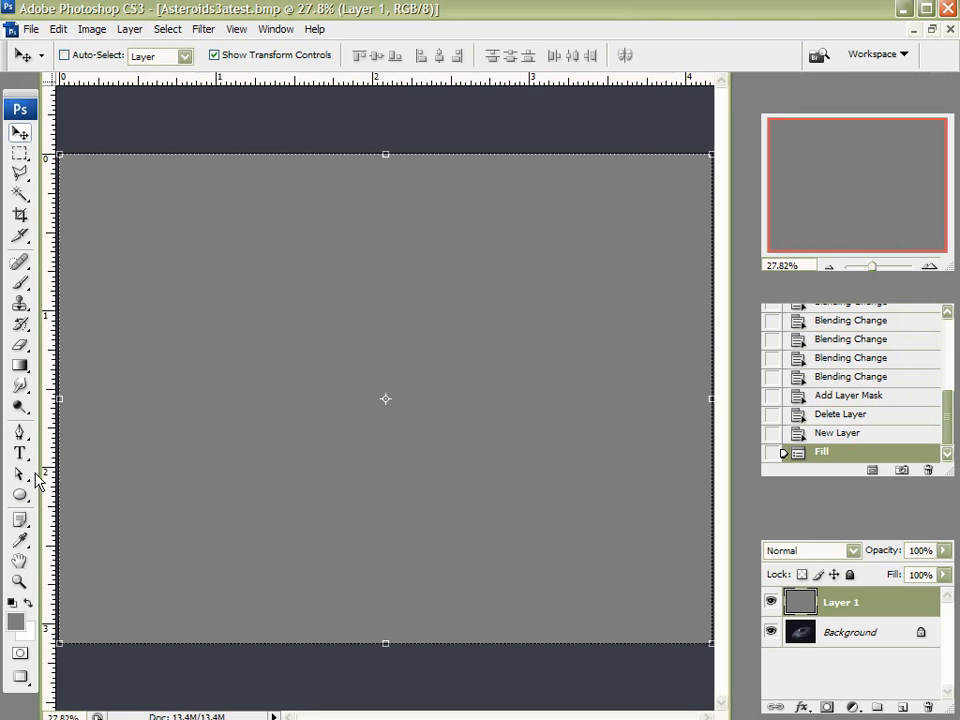
Step: Check the foreground gray's RGB values in the Color Picker and leave the color as it is
left_click(20, 542)
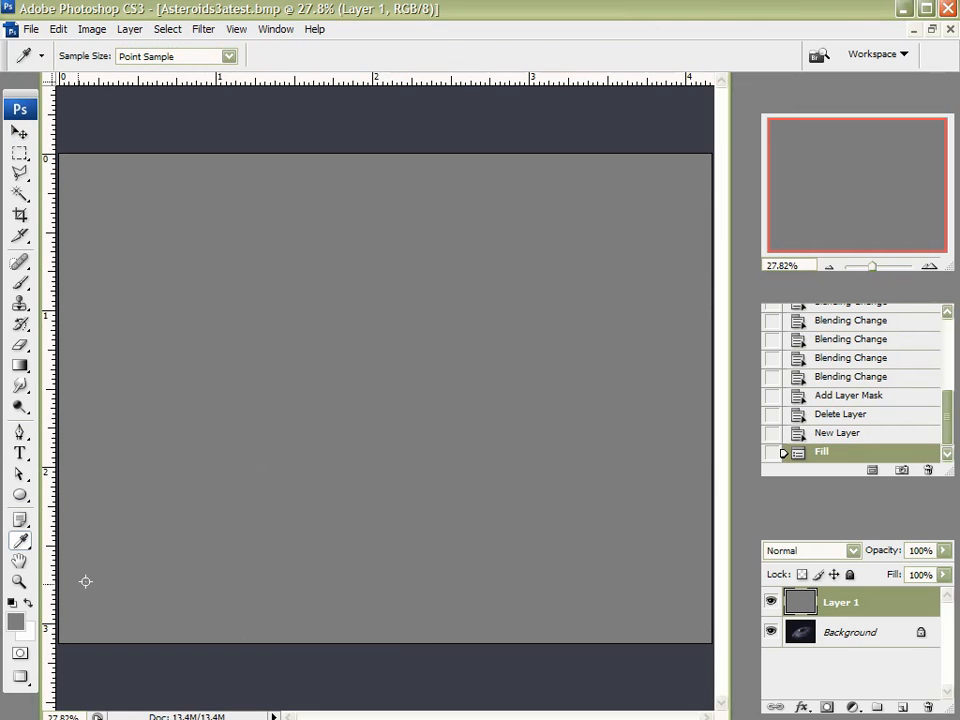
left_click(16, 620)
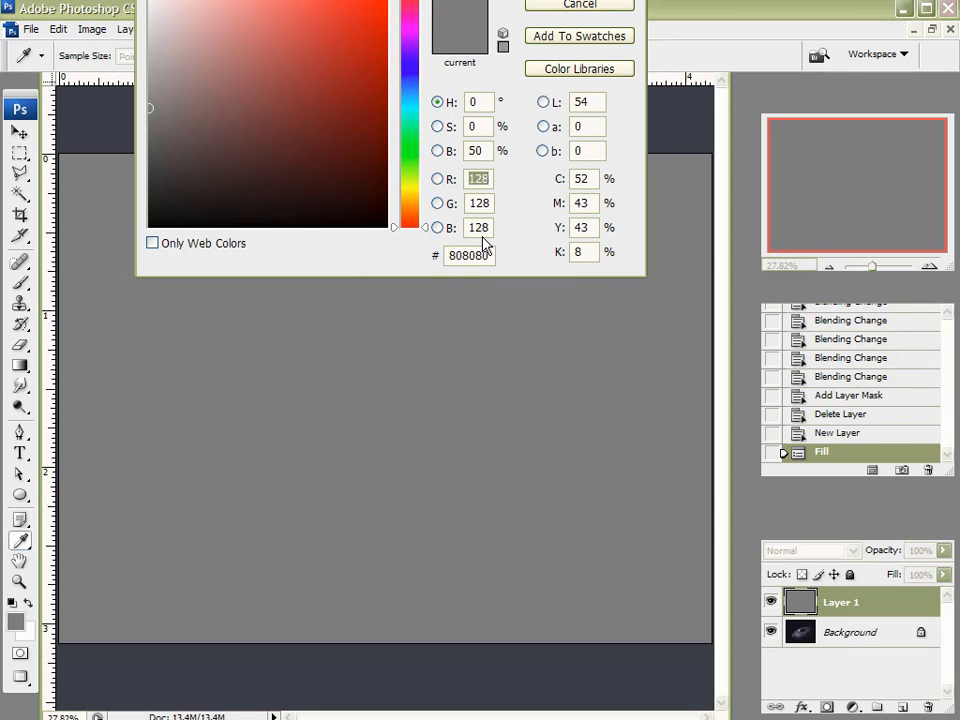
mouse_move(151, 8)
left_mouse_down()
mouse_move(141, 101)
mouse_move(124, 103)
left_mouse_up()
left_click(582, 6)
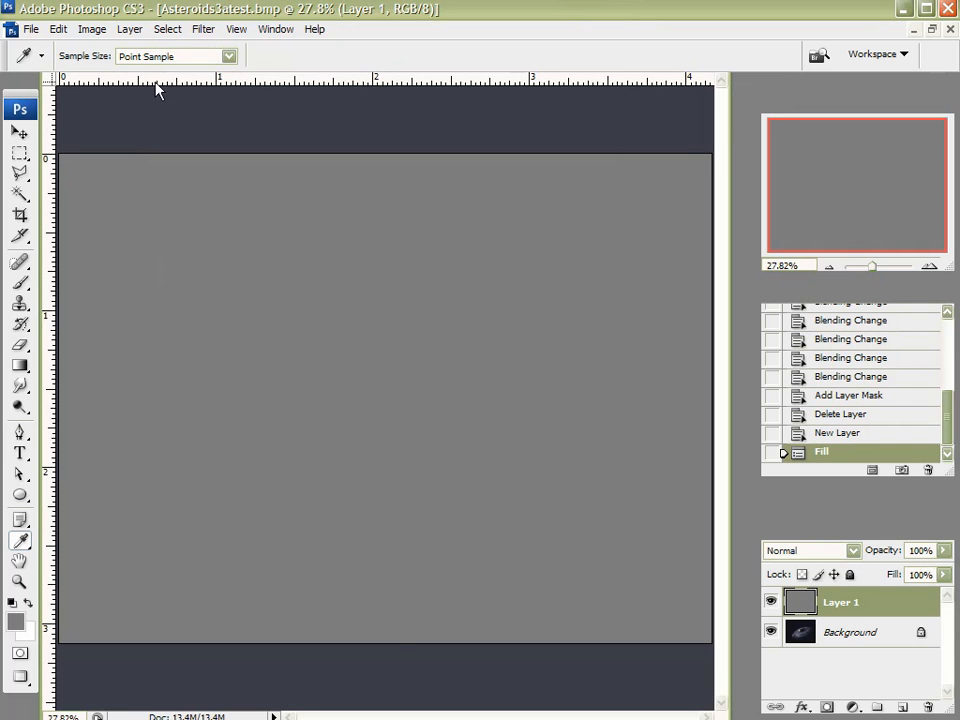
Step: Apply the Add Noise filter to the gray layer with amount 400%, Gaussian distribution and Monochromatic enabled
left_click(197, 31)
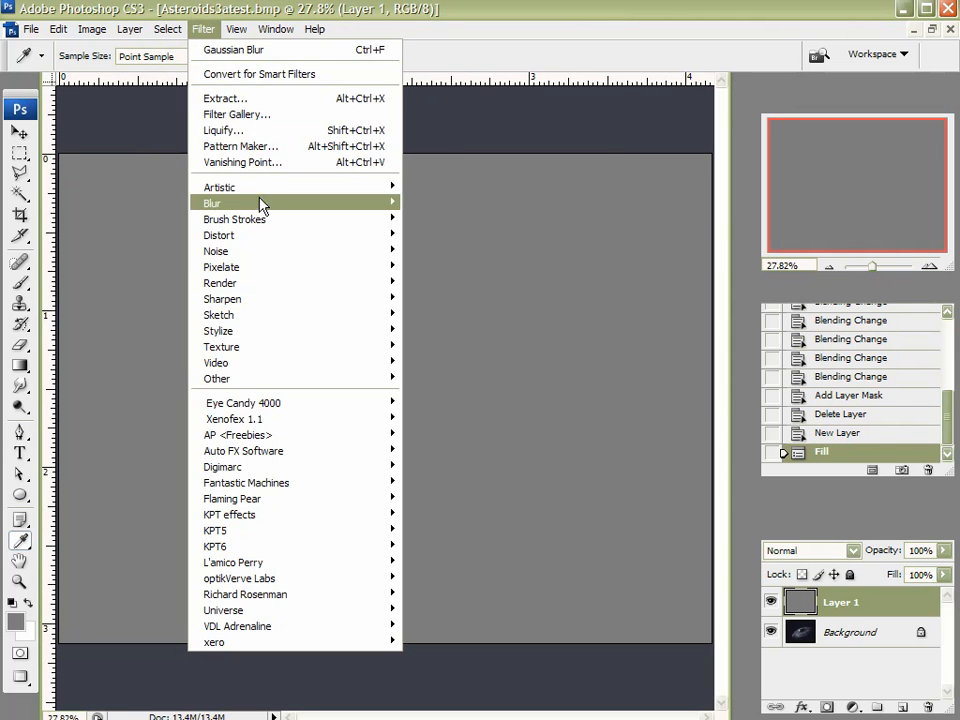
mouse_move(392, 258)
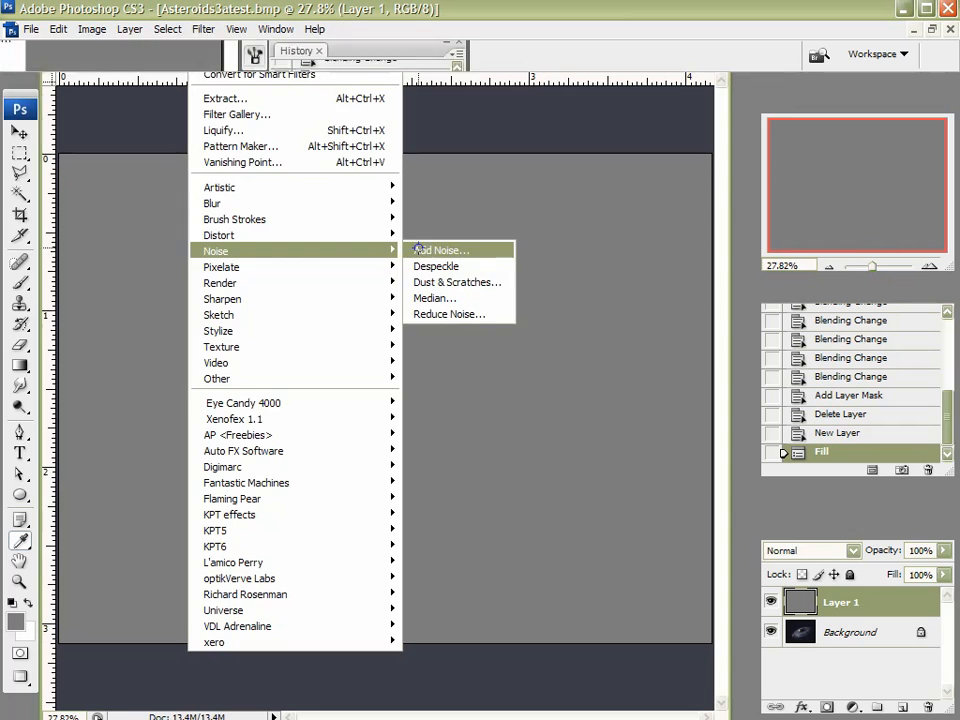
left_click(440, 250)
left_click_drag(425, 100, 560, 104)
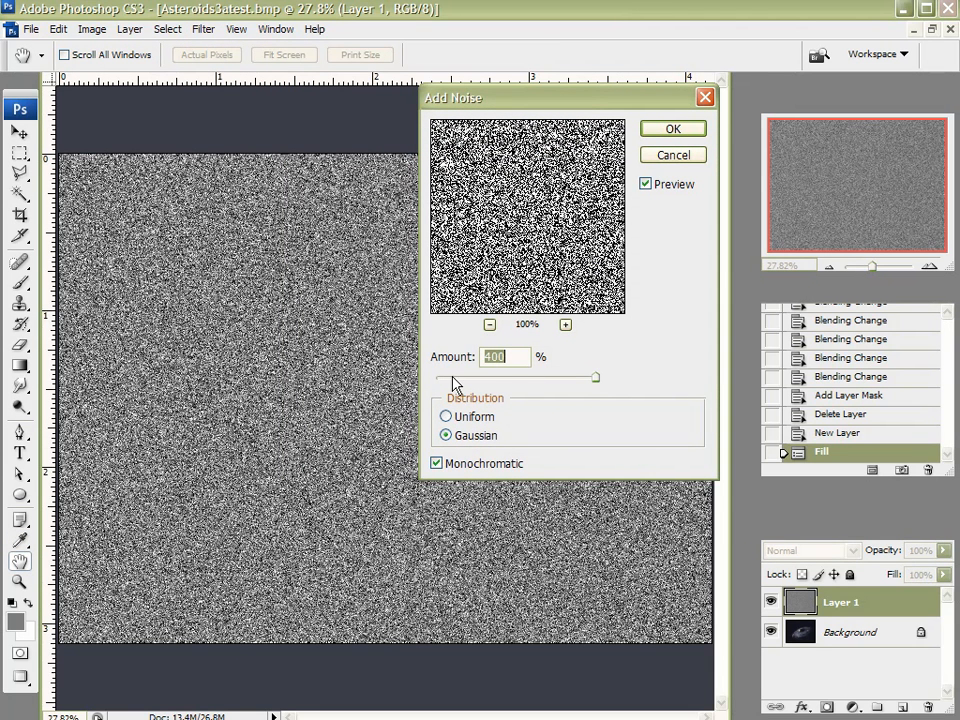
left_click(683, 129)
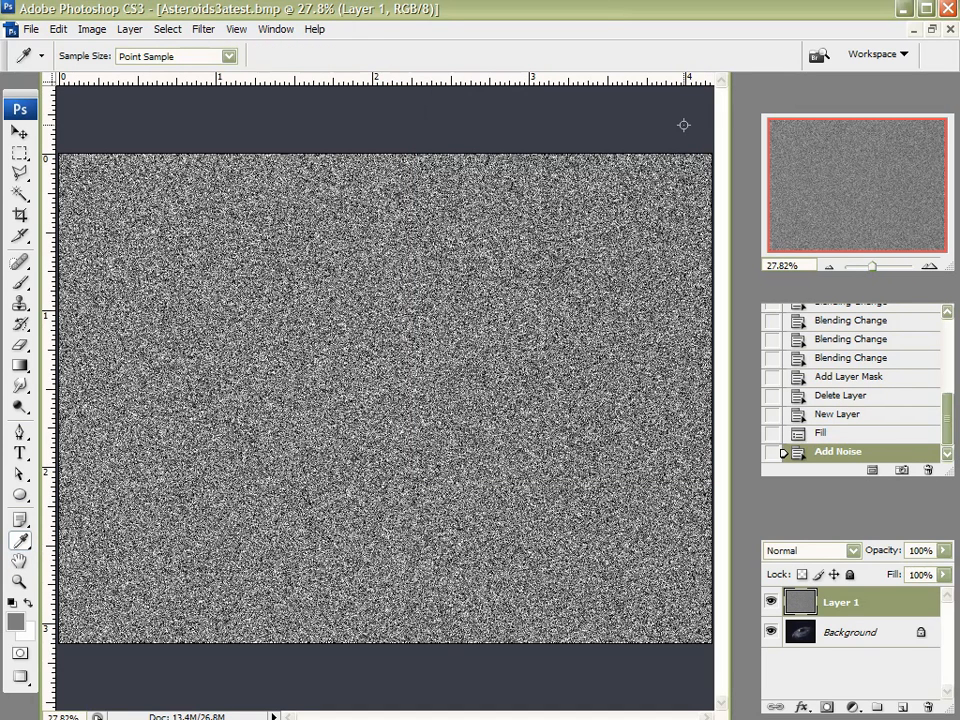
Step: Check the image's pixel dimensions in the Image Size dialog and leave them as they are
left_click(204, 29)
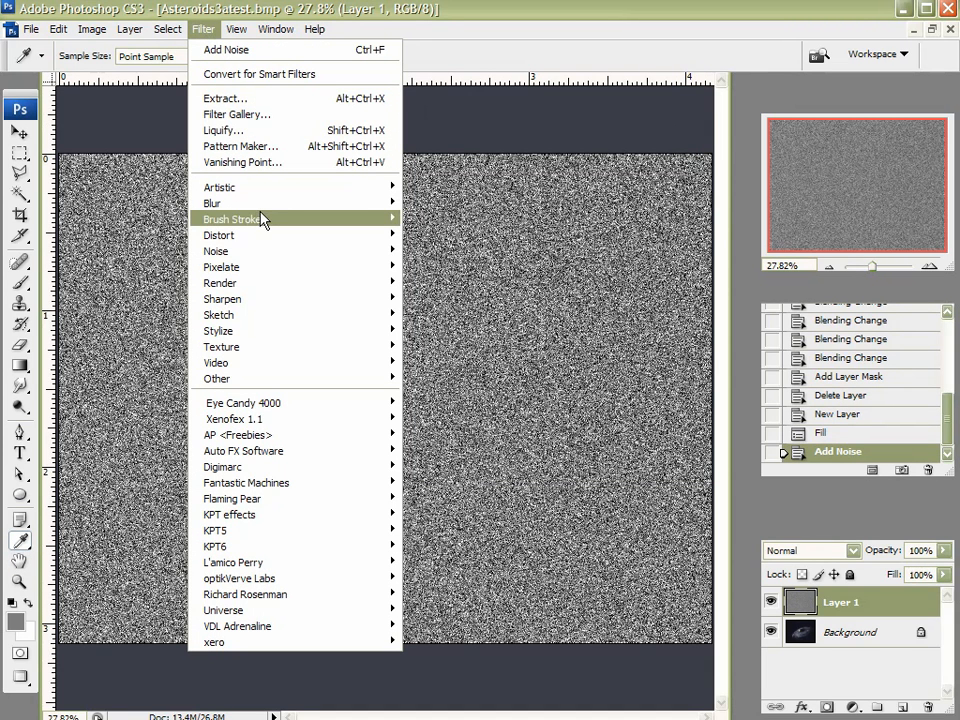
mouse_move(264, 204)
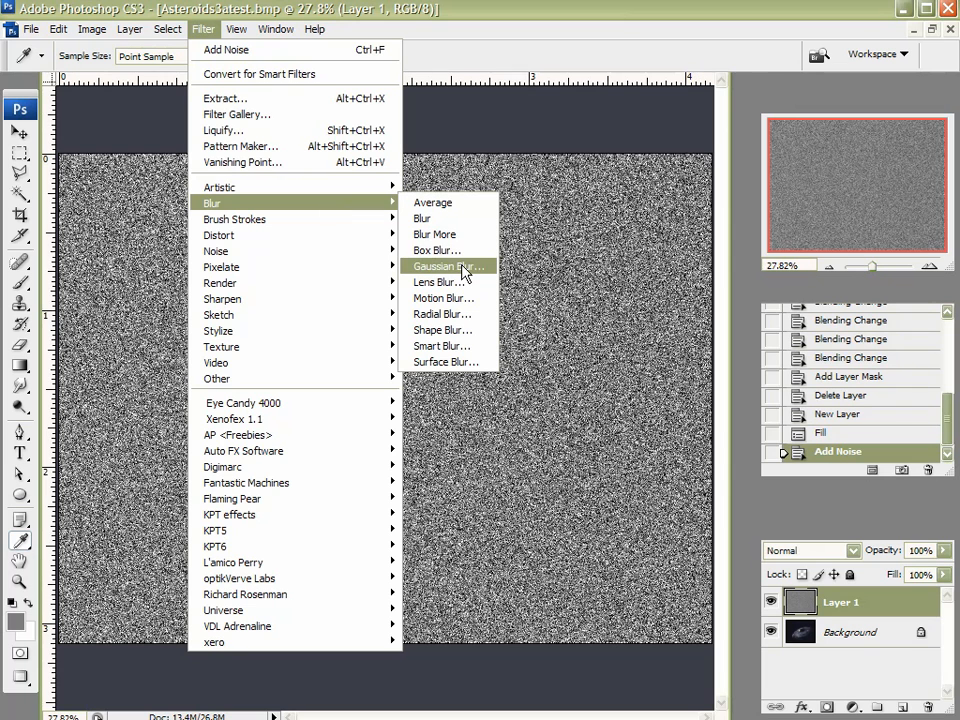
left_click(470, 35)
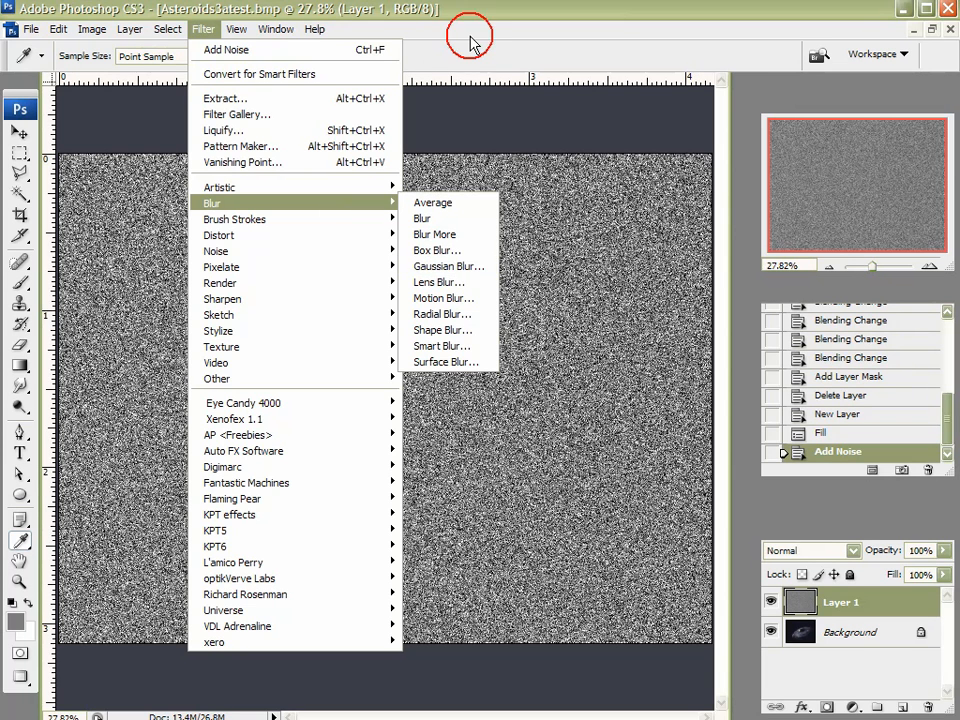
left_click(92, 29)
left_click(115, 152)
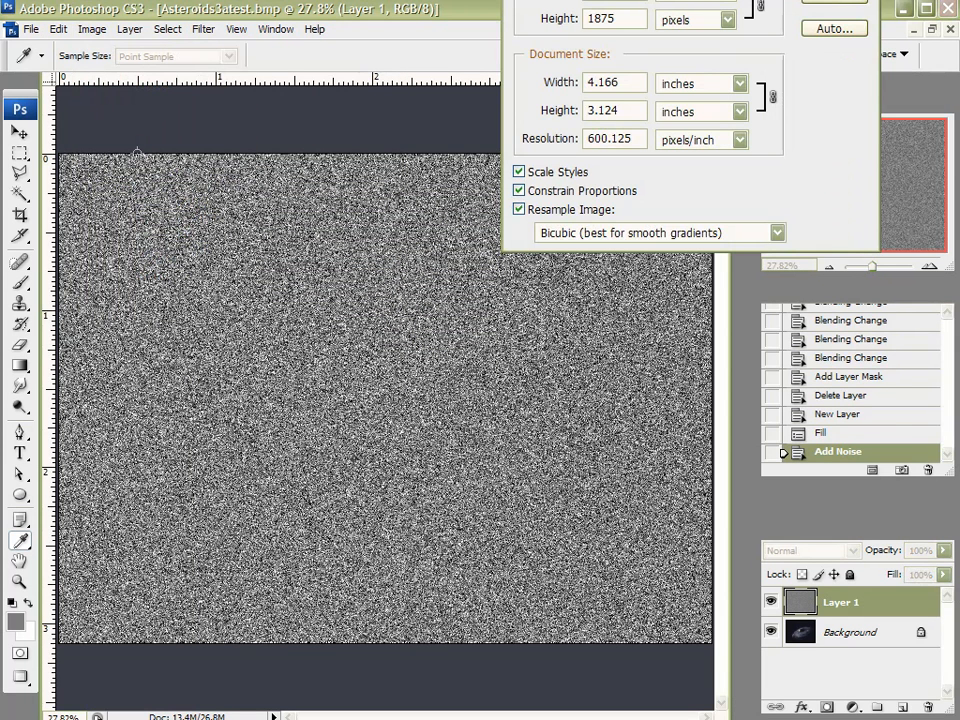
left_click_drag(752, 2, 548, 177)
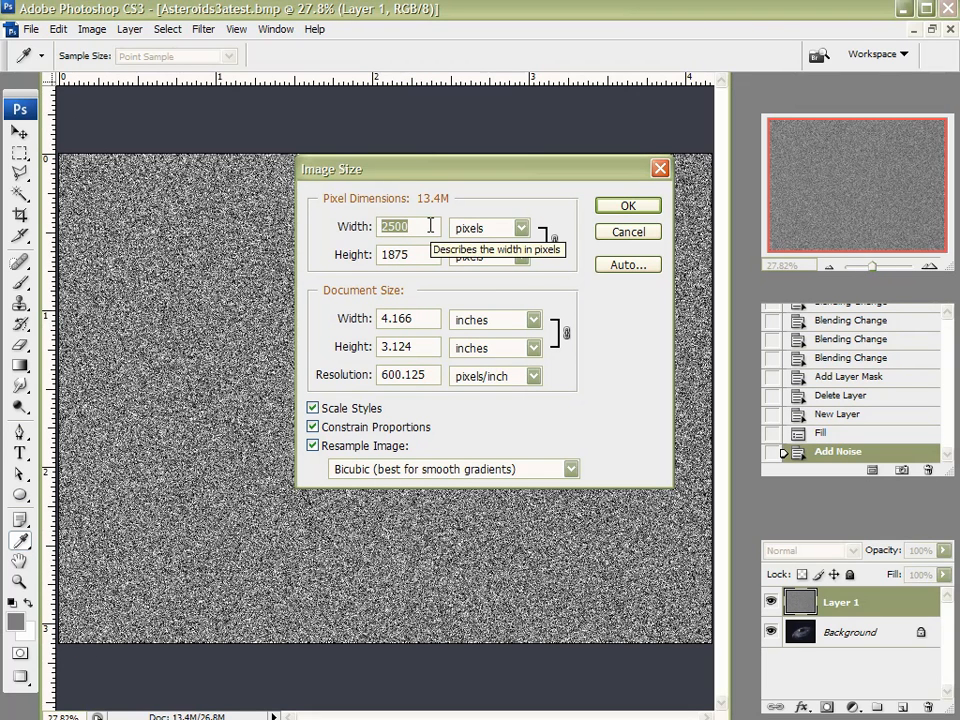
left_click(630, 232)
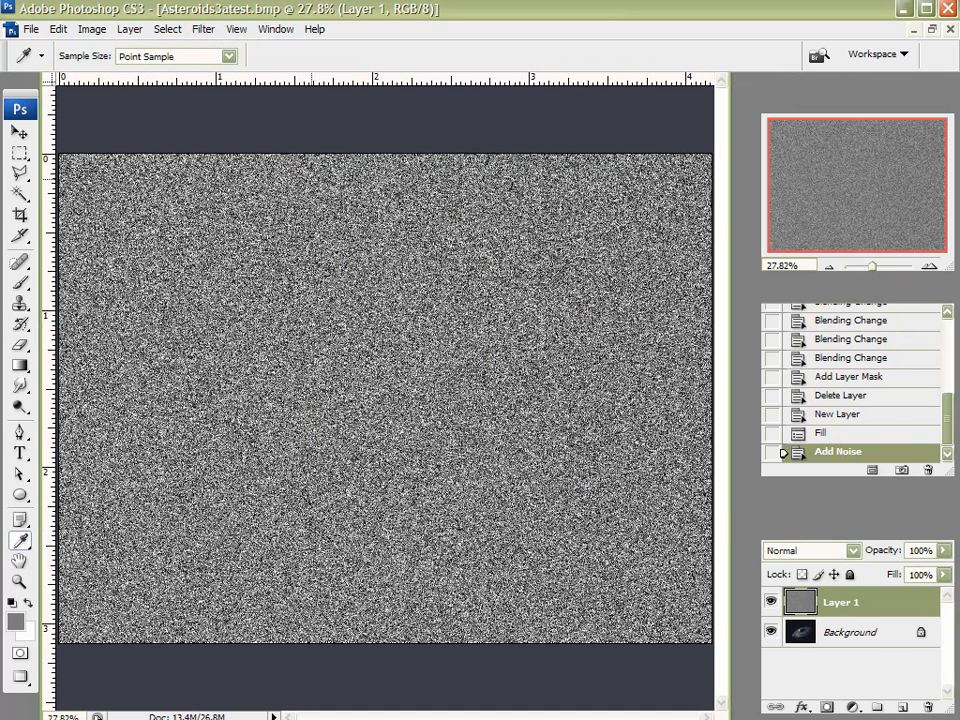
Step: Apply a Gaussian Blur with a radius of 1.5 pixels to the noise layer
left_click(203, 30)
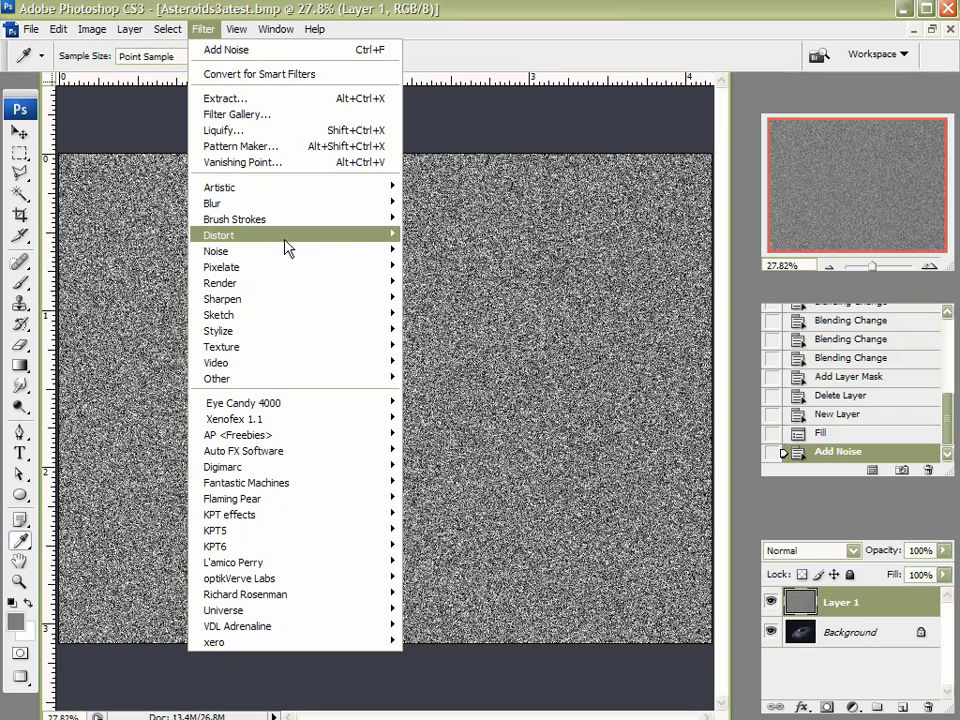
mouse_move(308, 236)
mouse_move(302, 268)
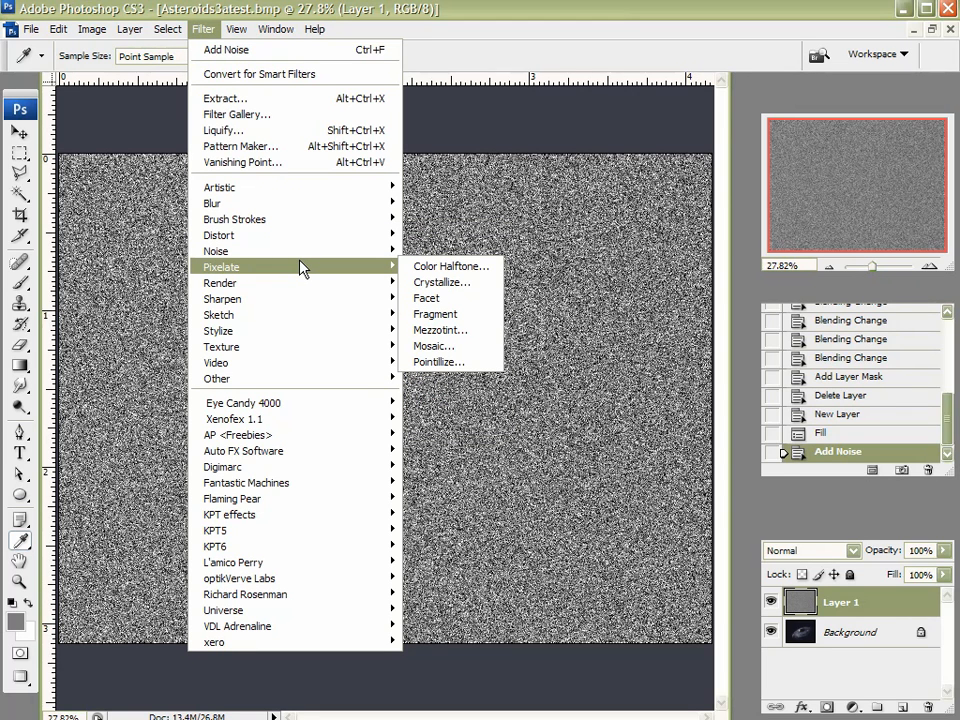
mouse_move(330, 205)
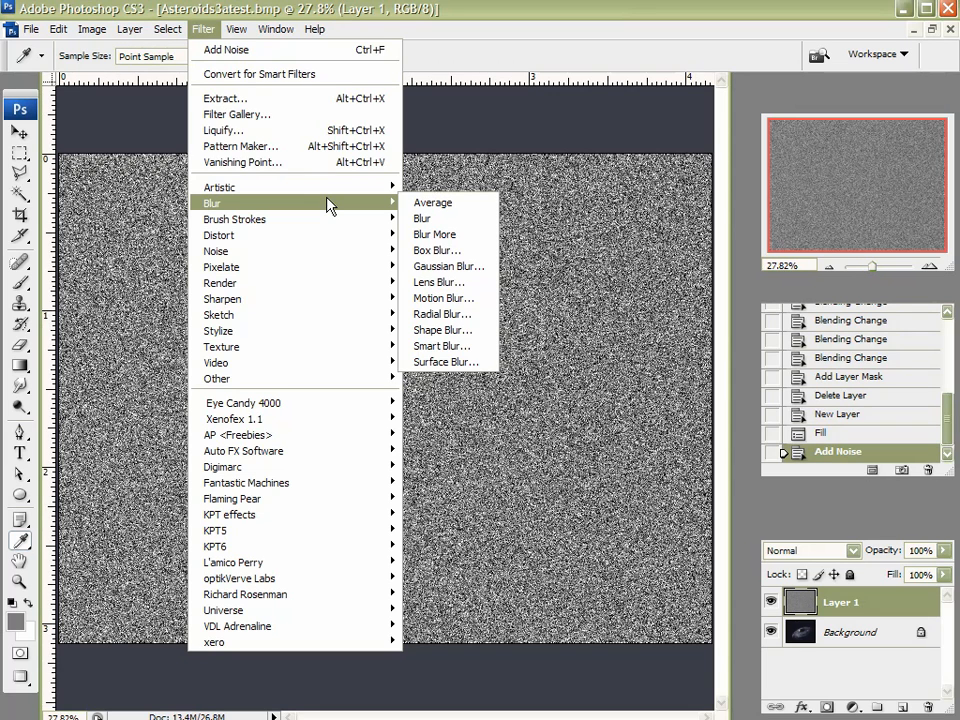
left_click(446, 265)
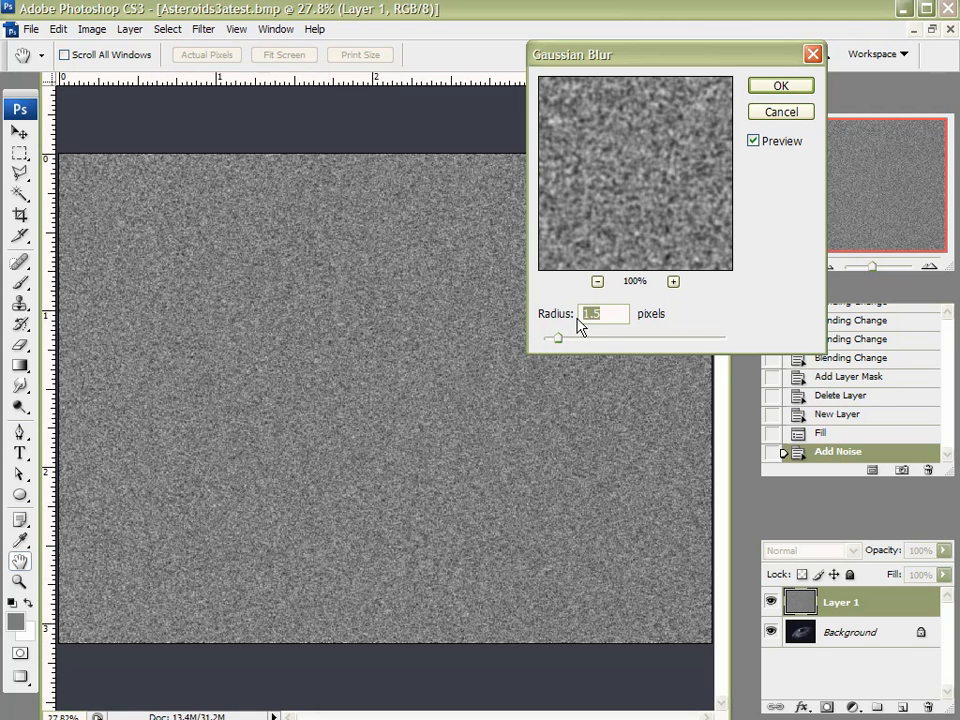
left_click(776, 86)
Step: Adjust the noise layer's Levels, raising the black input to 159 and keeping the white input at 255, for sparse stars on black
left_click(22, 134)
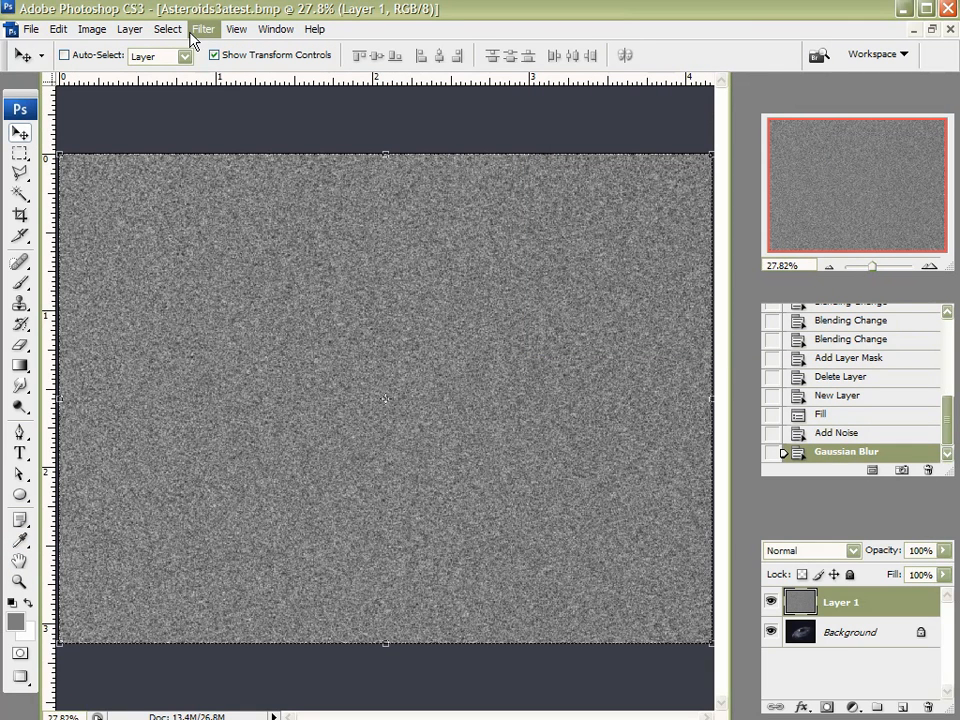
left_click(60, 32)
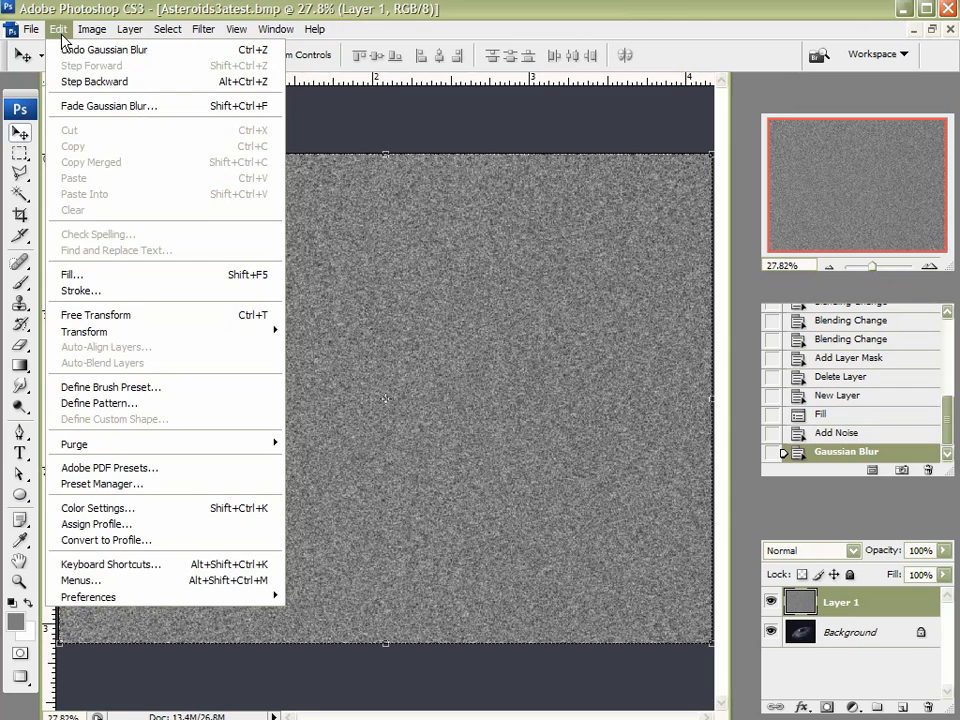
mouse_move(97, 33)
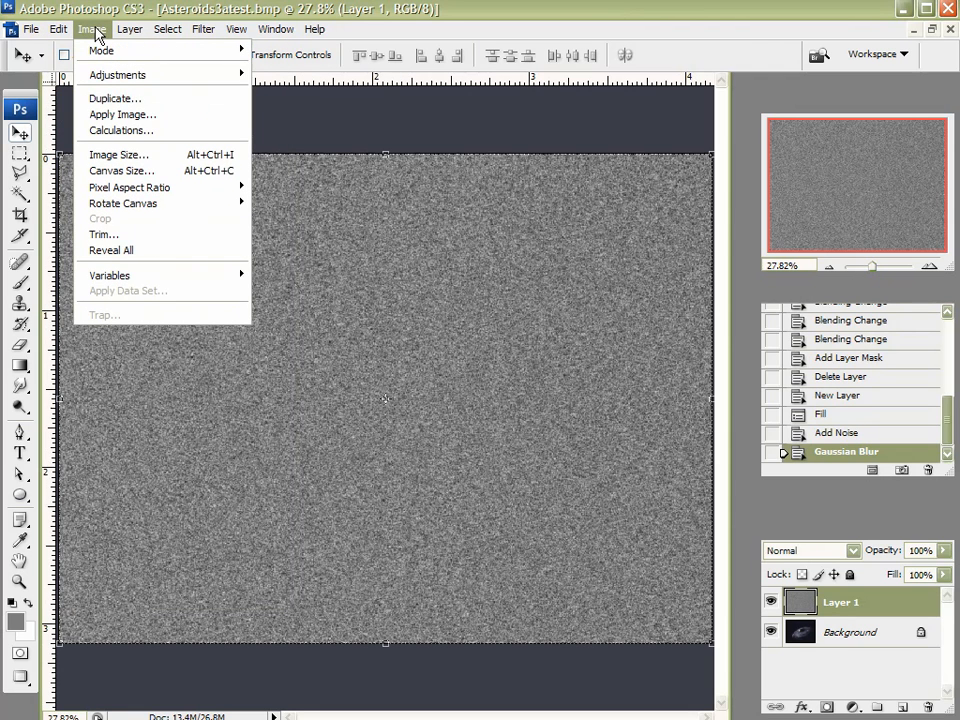
mouse_move(122, 75)
left_click(308, 78)
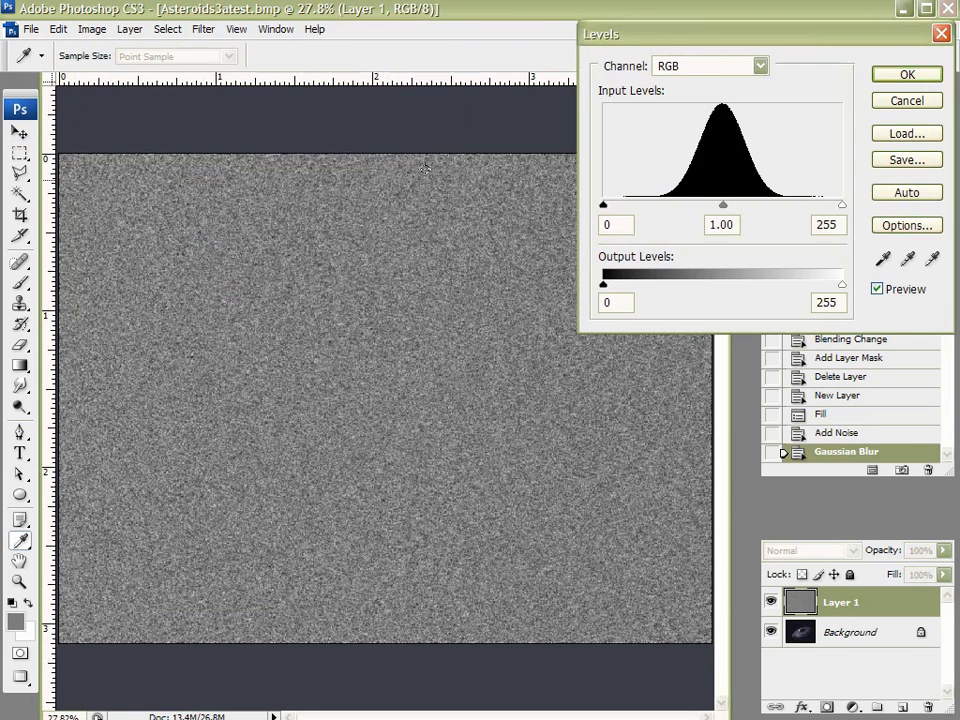
left_click_drag(645, 33, 636, 311)
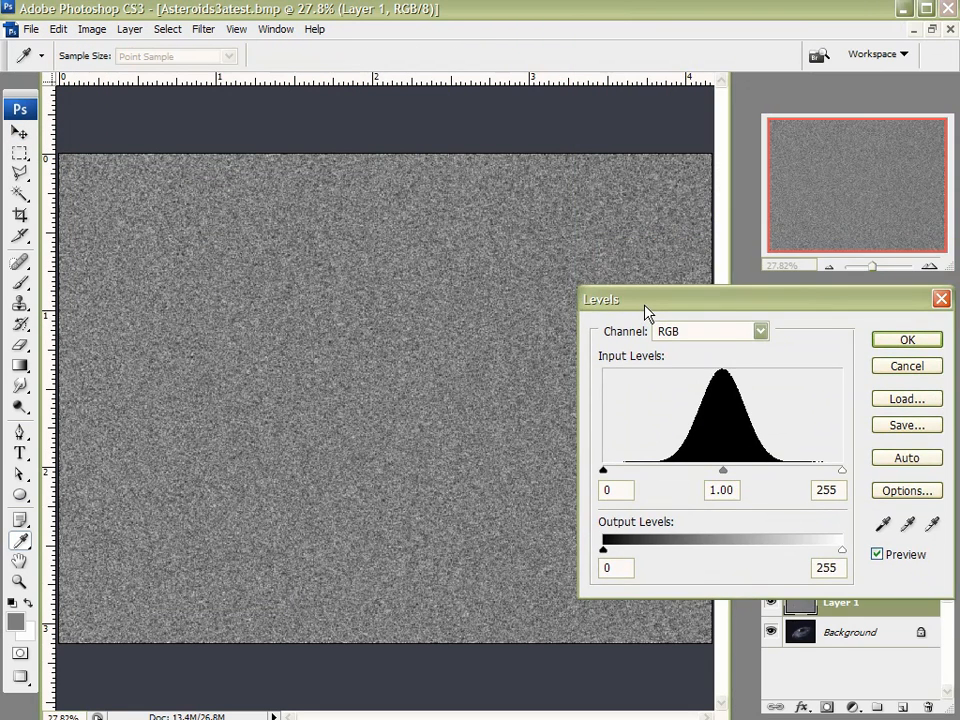
left_click_drag(593, 471, 744, 471)
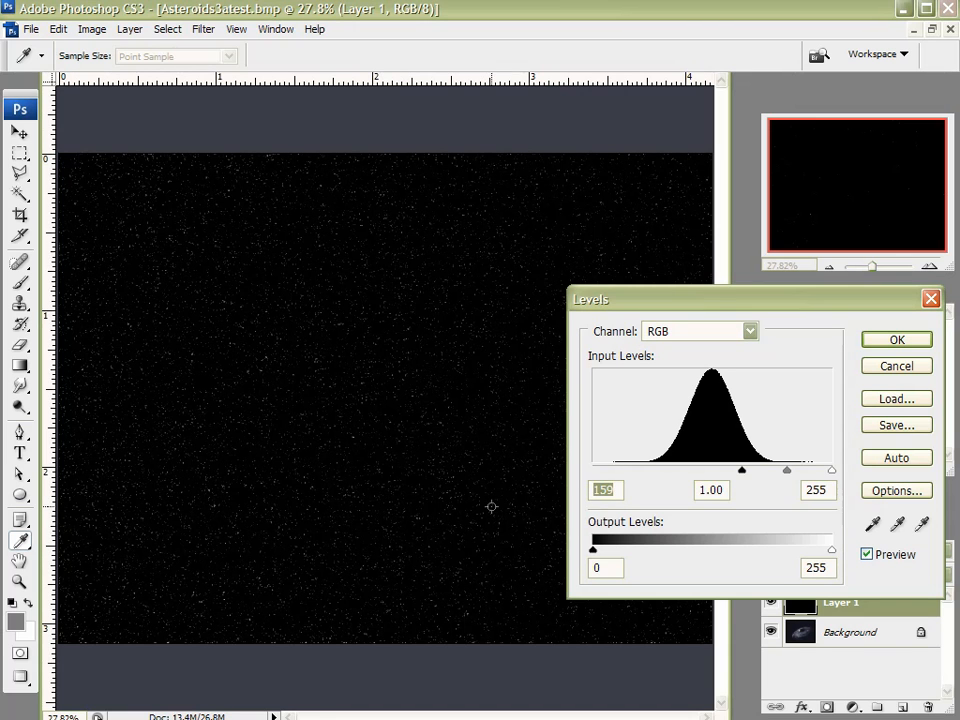
left_click(754, 472)
mouse_move(754, 472)
left_mouse_down()
mouse_move(763, 474)
mouse_move(744, 472)
left_mouse_up()
left_click_drag(834, 472, 853, 478)
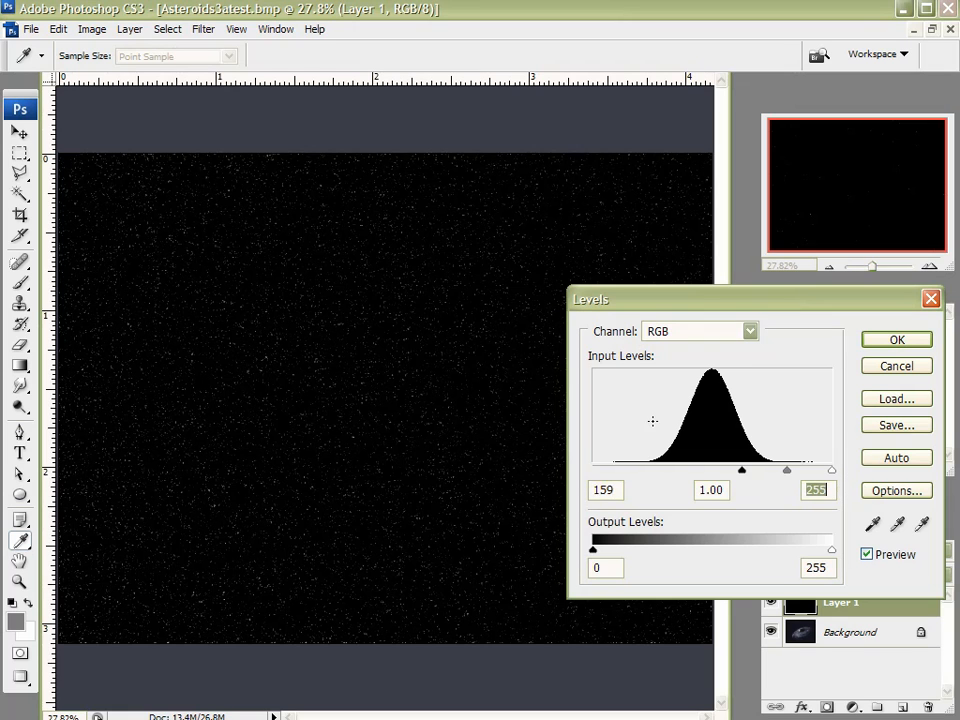
left_click(913, 341)
key("v")
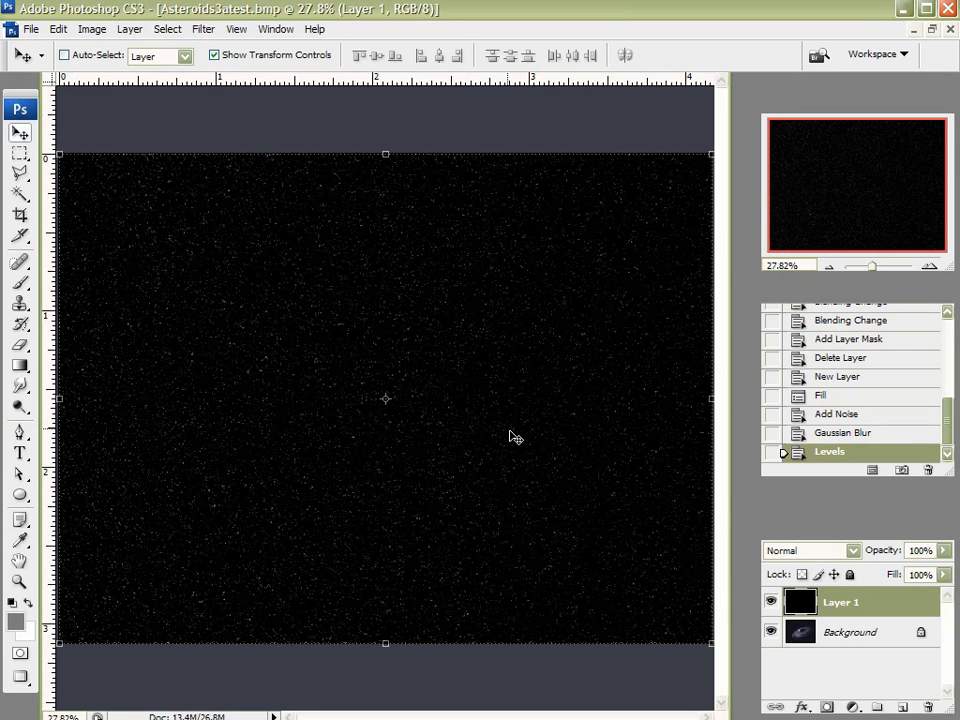
Step: Add a layer mask to the starfield layer and render Clouds into it with white foreground and black background
scroll(515, 437, "up", 5)
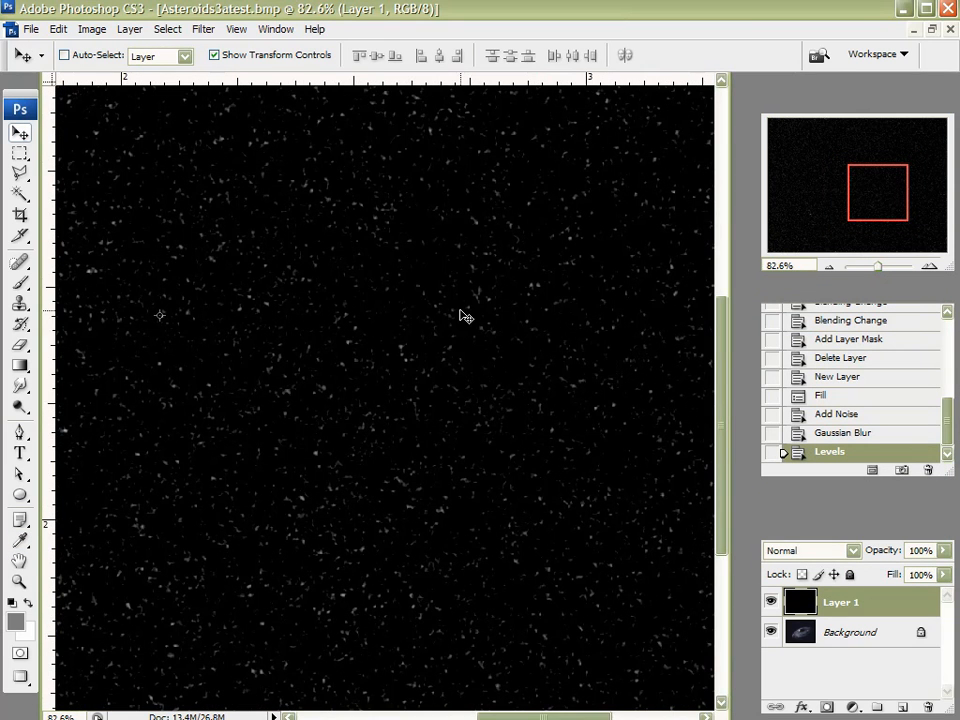
scroll(318, 348, "down", 5)
scroll(321, 346, "down", 1)
scroll(321, 346, "up", 1)
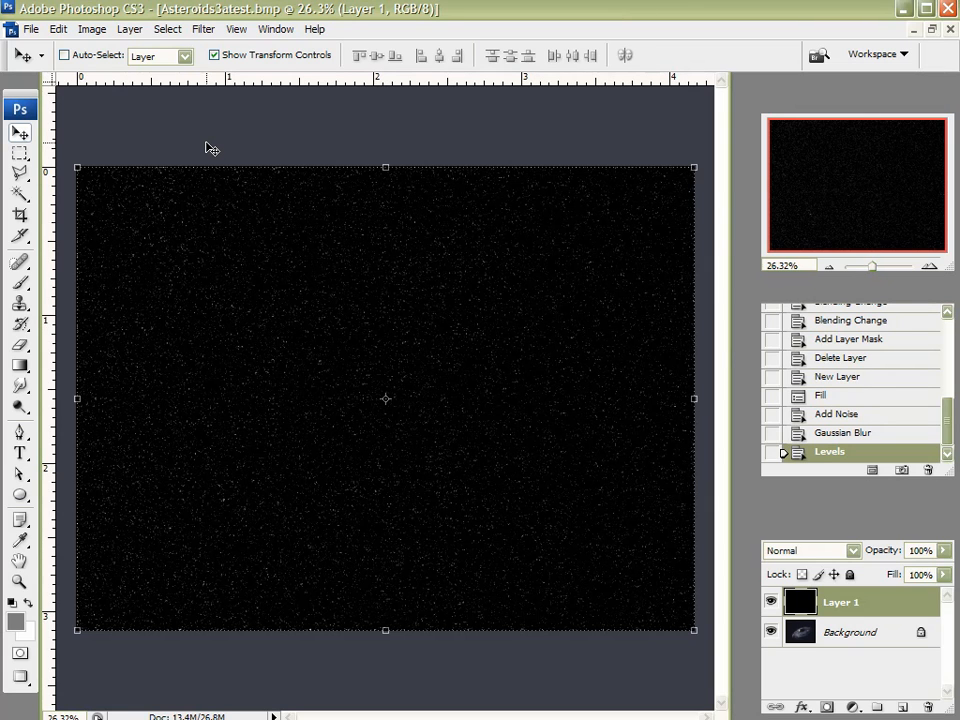
left_click(896, 595)
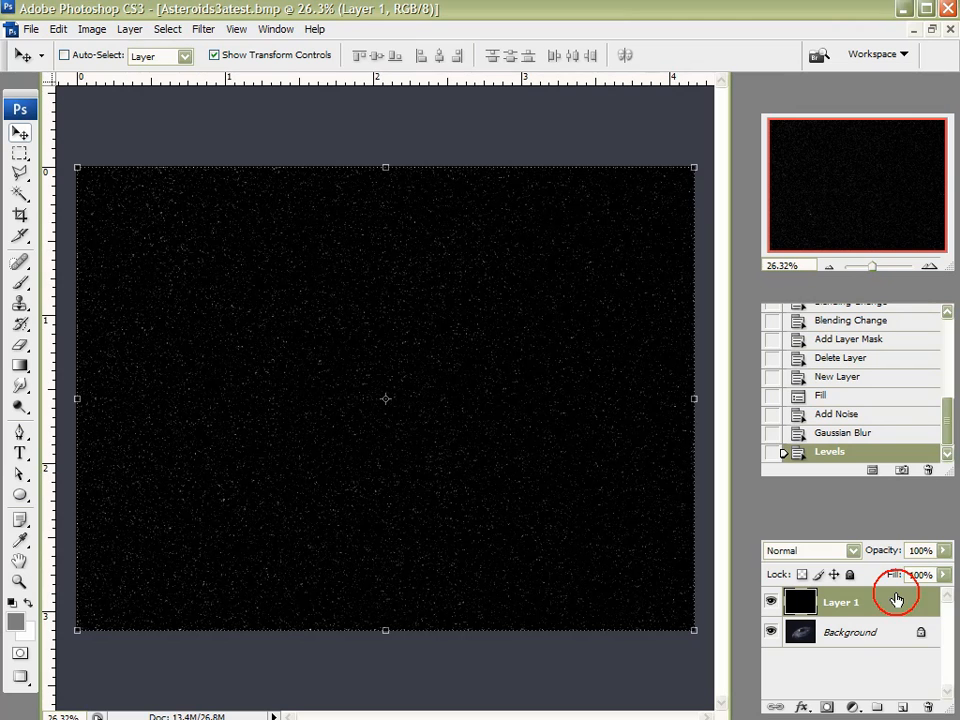
left_click(826, 707)
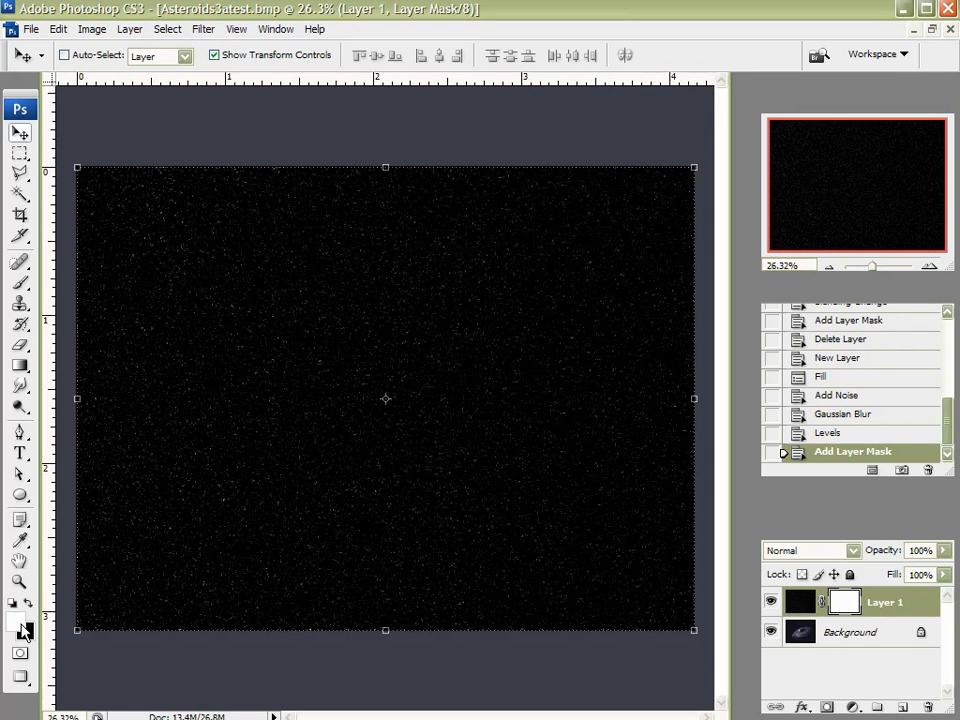
left_click(203, 30)
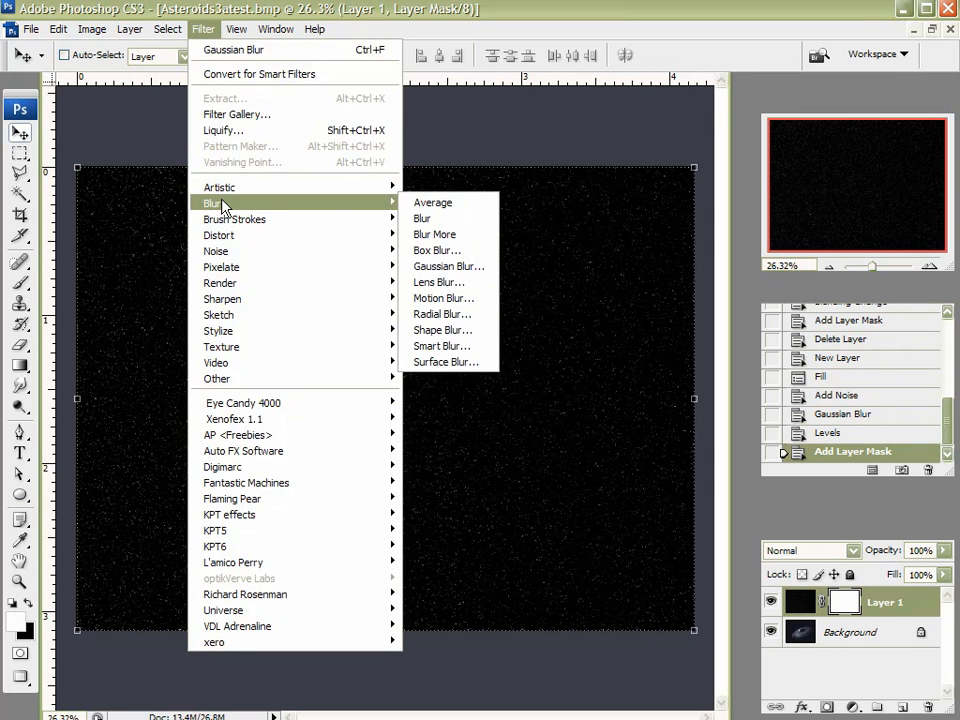
mouse_move(233, 287)
left_click(440, 283)
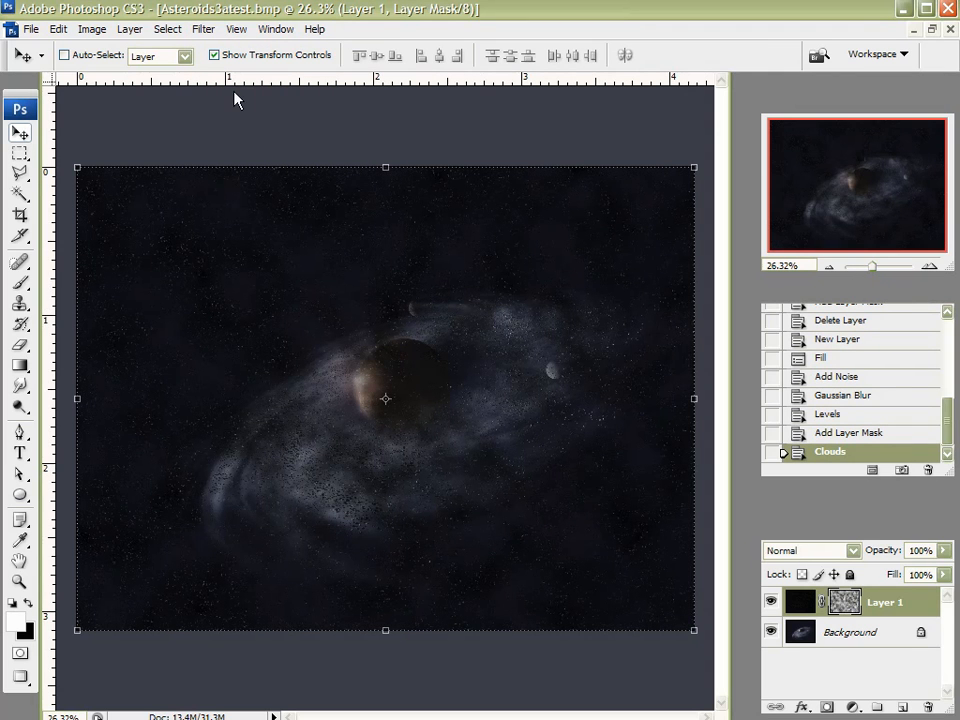
Step: Compare the starfield with and without its clouds mask by disabling and re-enabling the layer mask twice
left_click(204, 29)
left_click(591, 21)
scroll(375, 393, "up", 5)
scroll(375, 395, "down", 4)
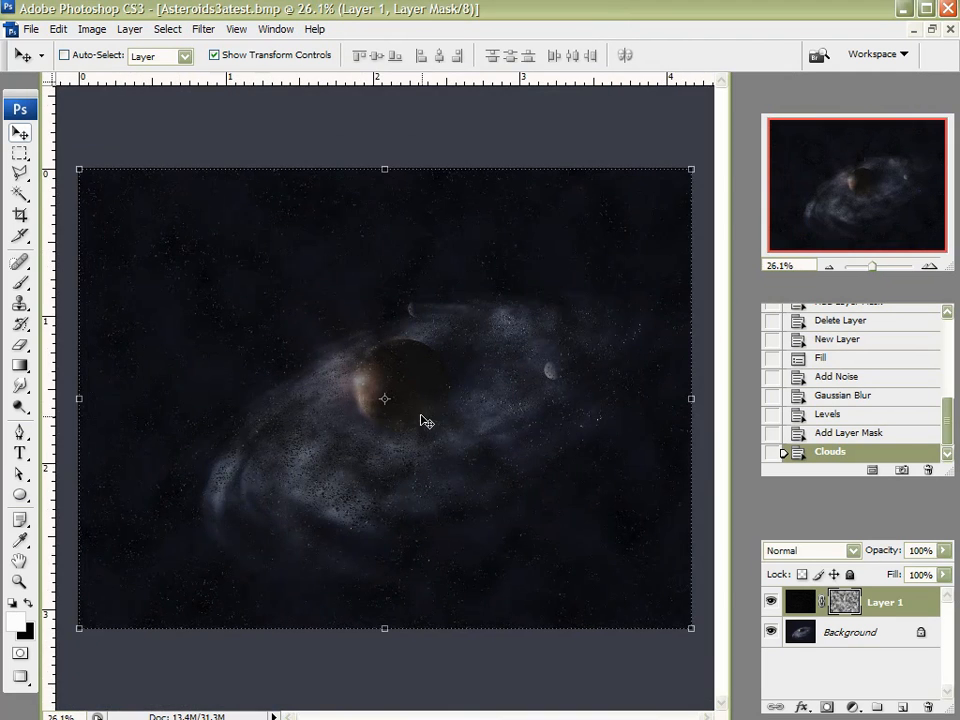
left_click(856, 602, "shift")
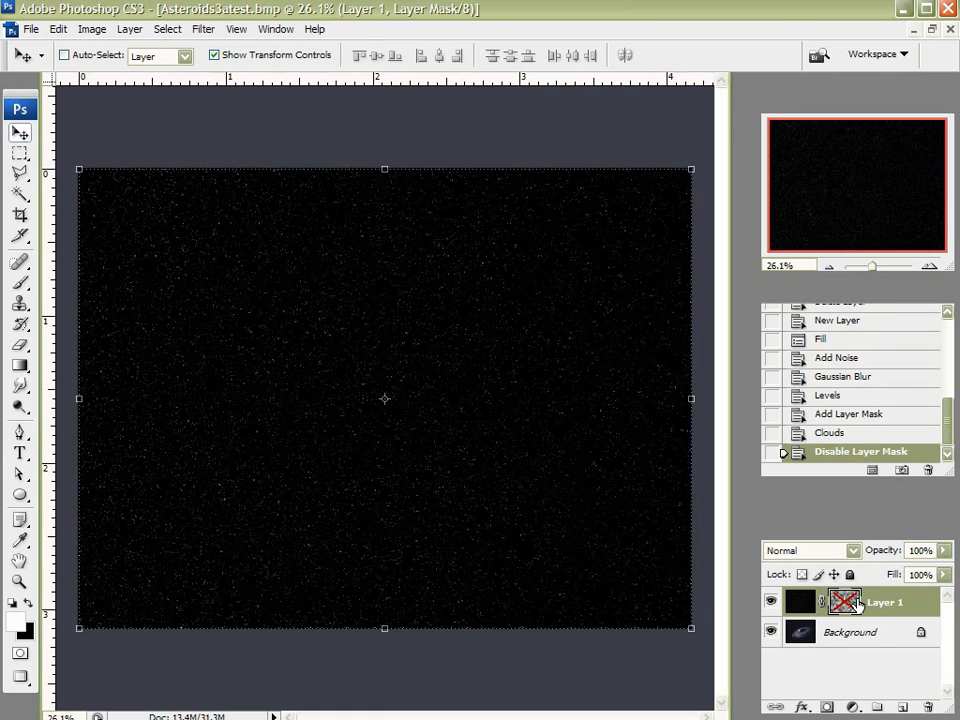
left_click(856, 602, "shift")
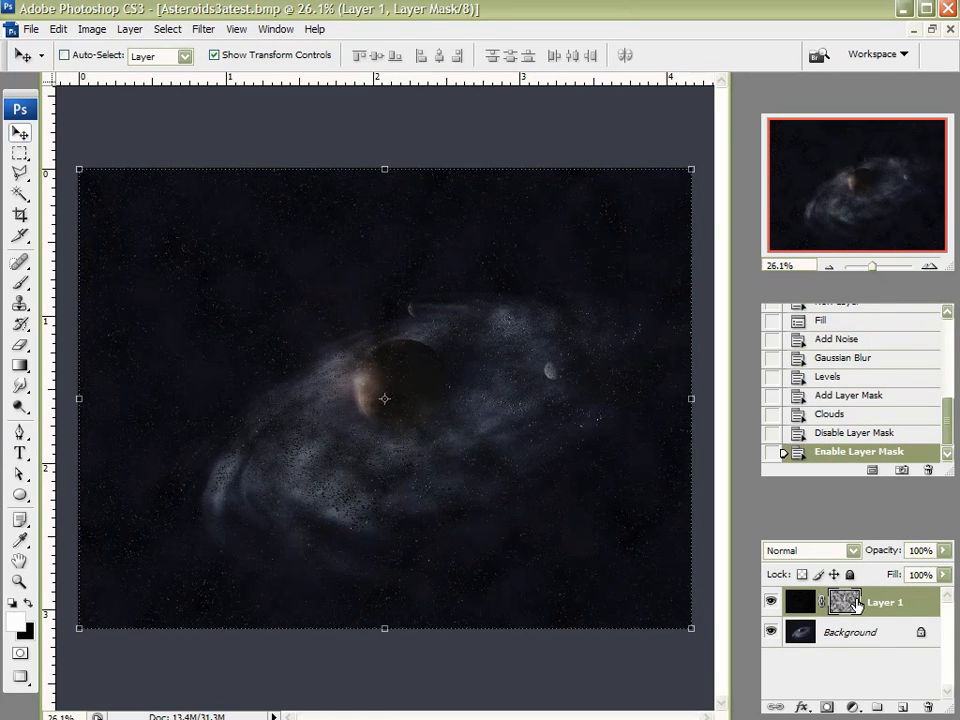
left_click(845, 600, "shift")
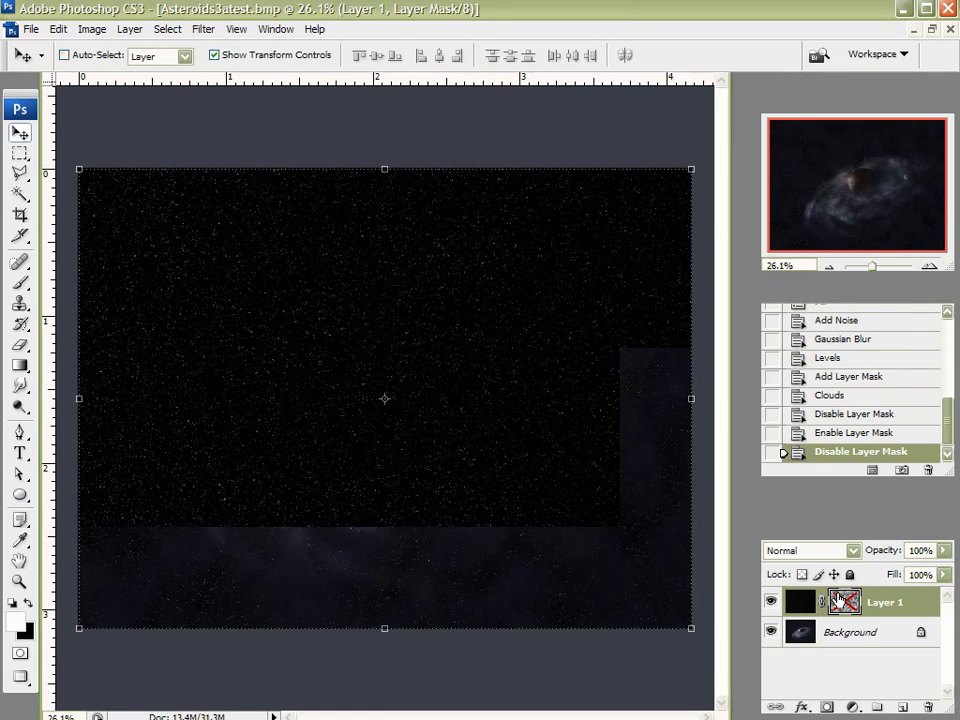
left_click(845, 600, "shift")
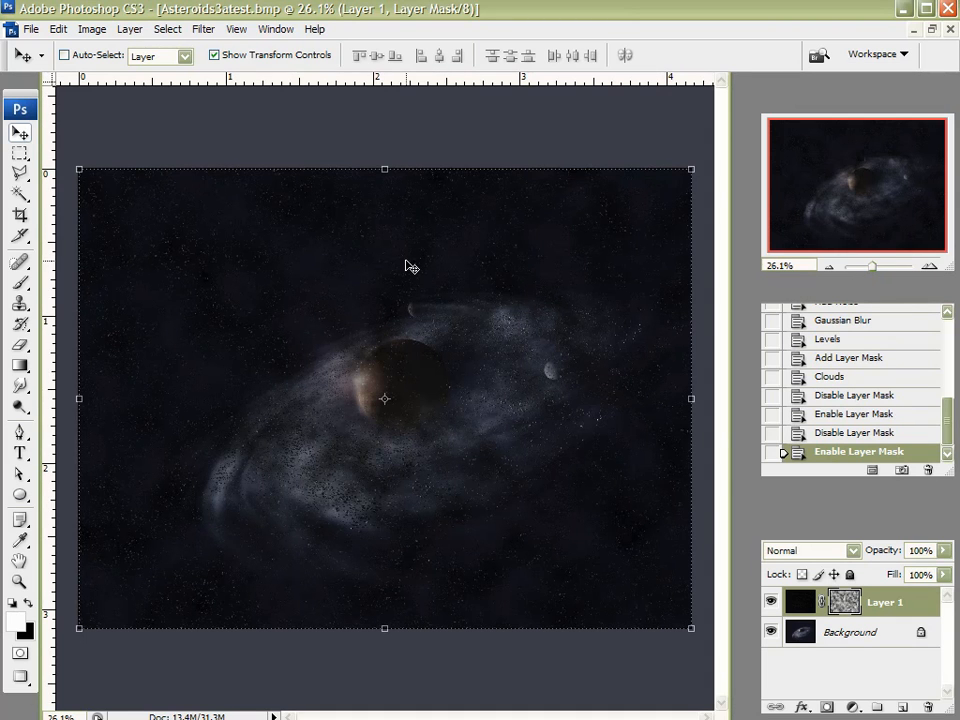
Step: Set the blending mode of the starfield layer to Lighten
left_click(800, 602)
left_click(810, 551)
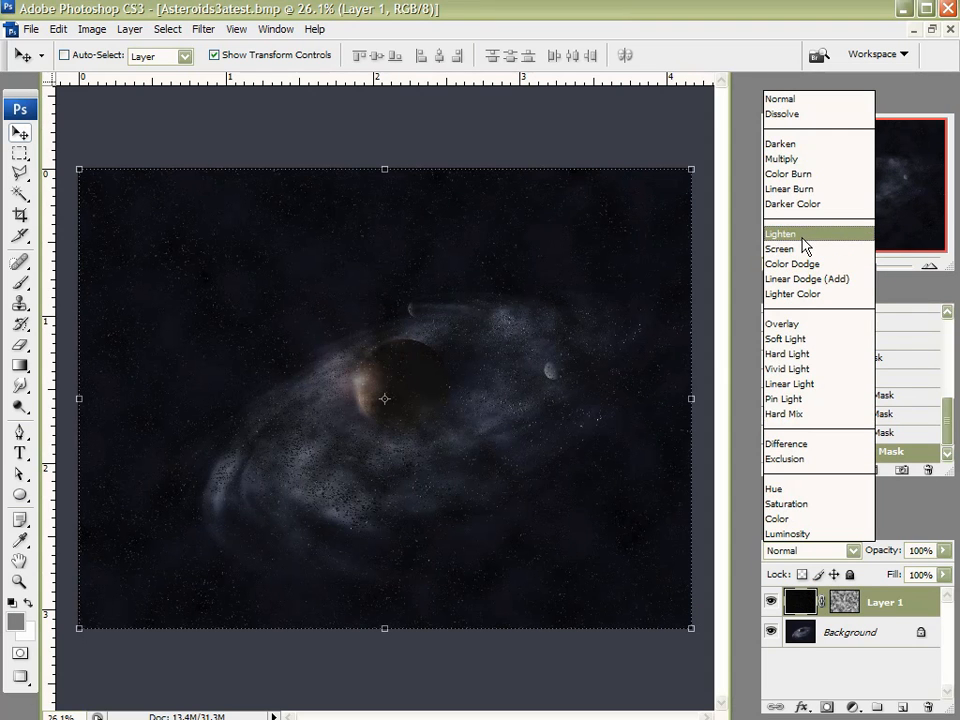
left_click(806, 236)
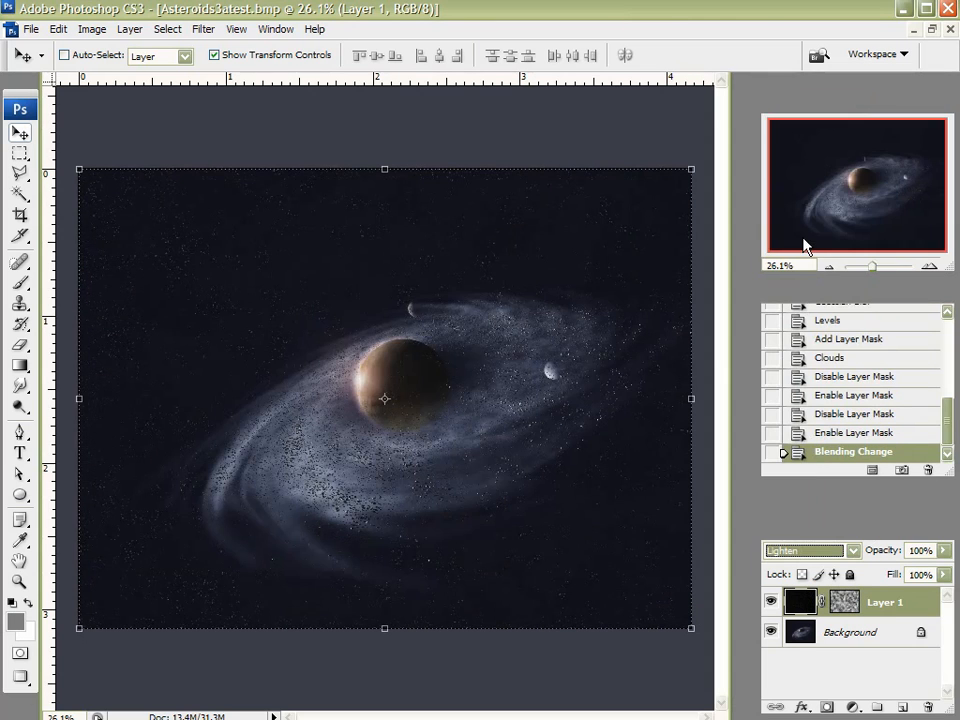
Step: Compare the neighbouring blending modes on the starfield layer and return to Lighten
key("shift+minus")
key("shift+minus")
key("shift+minus")
key("shift+plus")
key("shift+plus")
key("shift+plus")
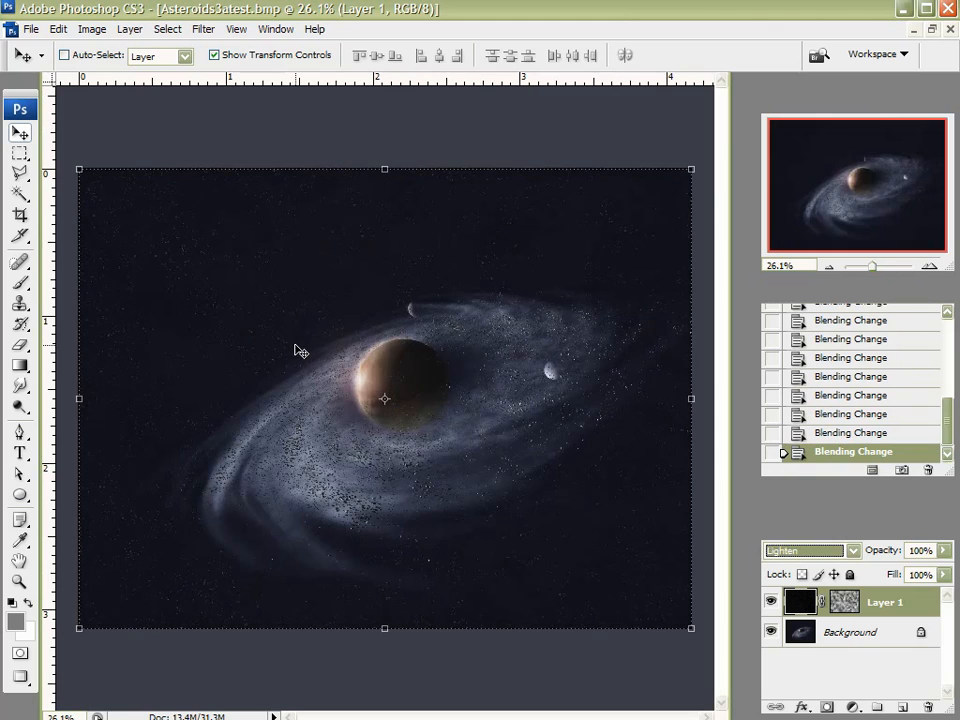
Step: Inspect the stars around the planet up close and disable the starfield layer's mask
scroll(296, 347, "up", 6)
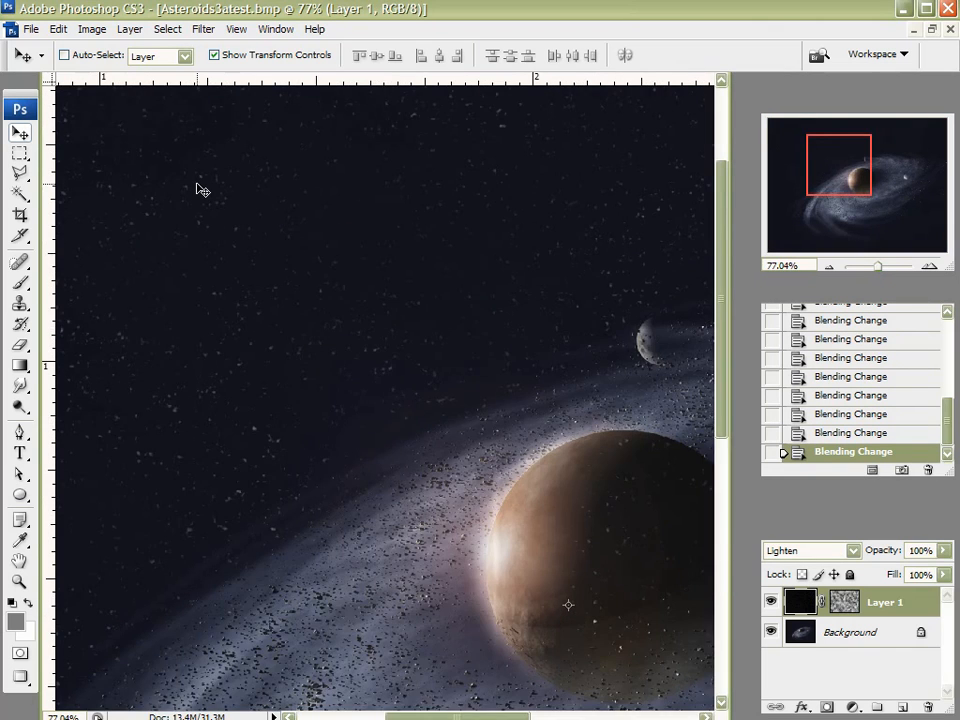
scroll(201, 189, "down", 3)
scroll(201, 189, "down", 1)
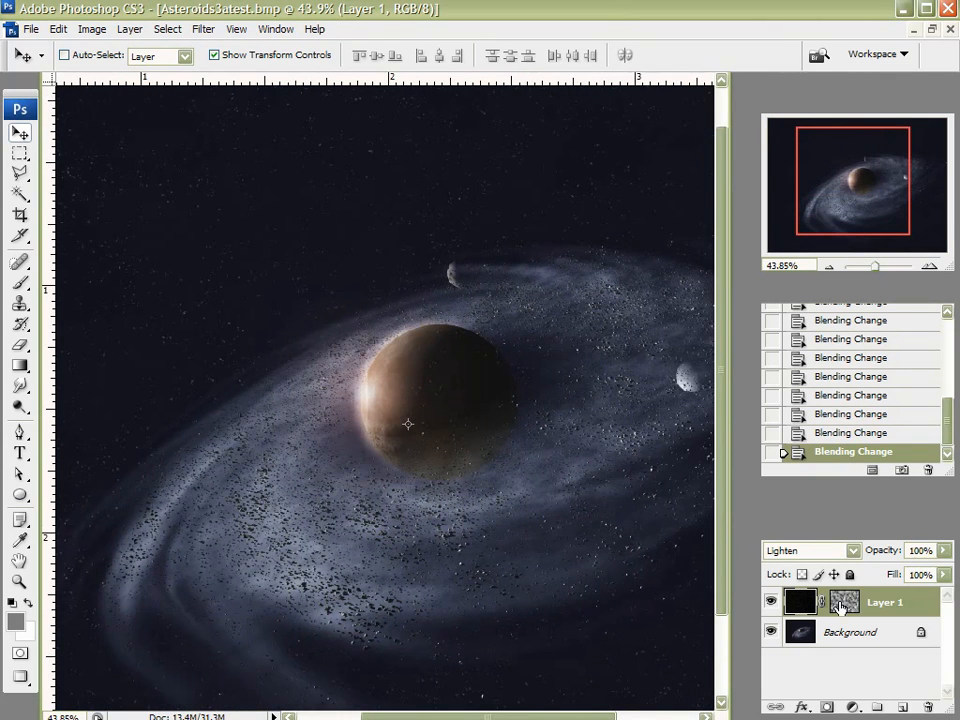
left_click(840, 605, "shift")
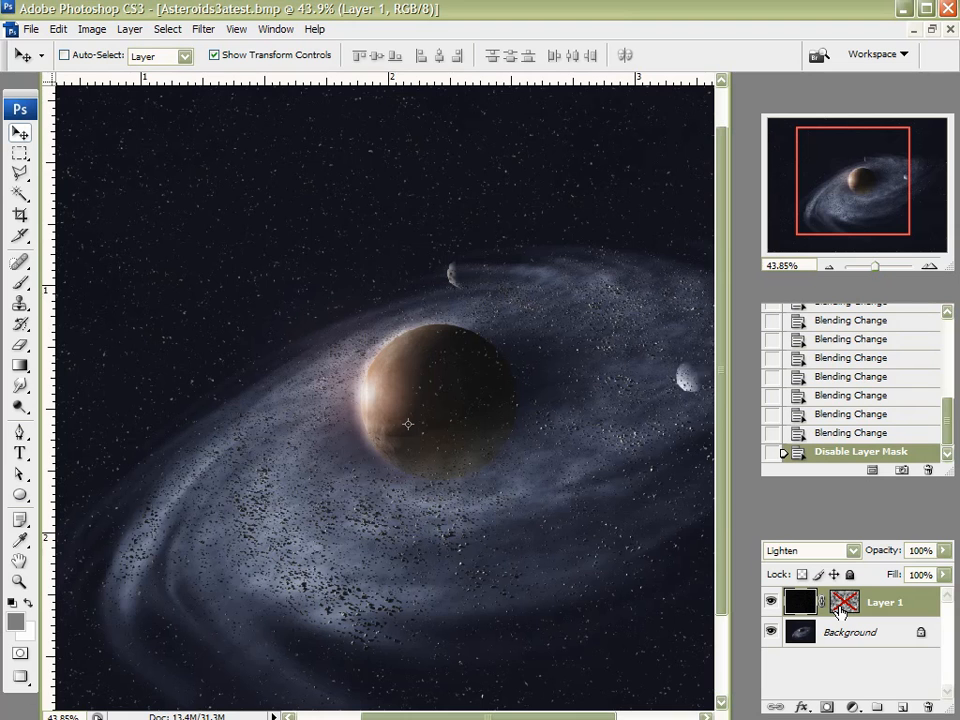
Step: Re-enable the starfield layer's clouds mask and deselect the layer to view the whole scene
left_click(840, 605, "shift")
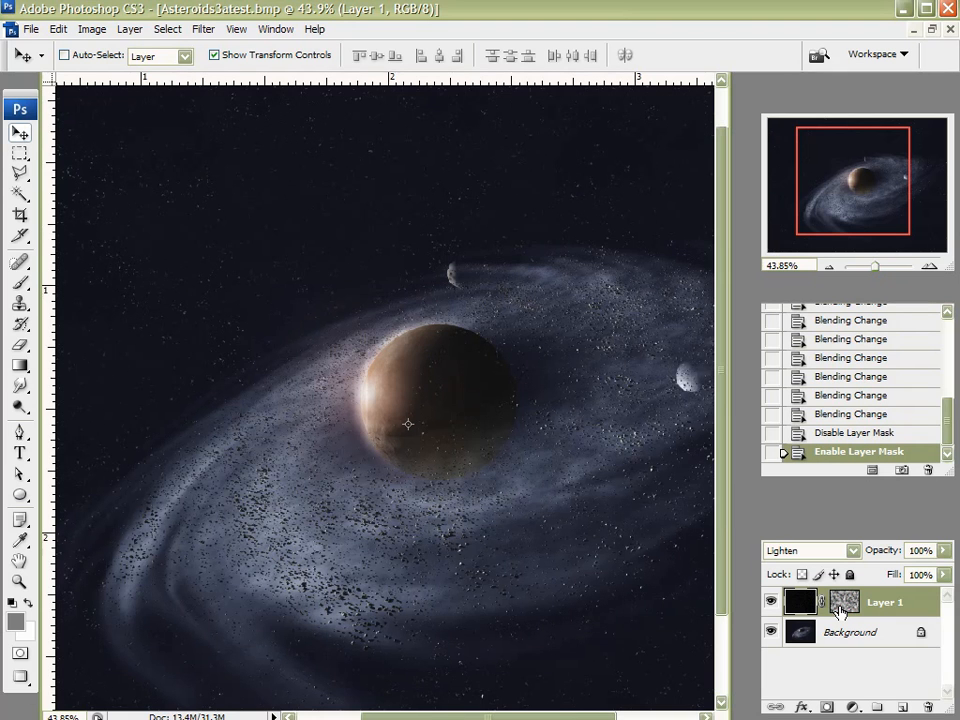
left_click_drag(846, 158, 650, 213)
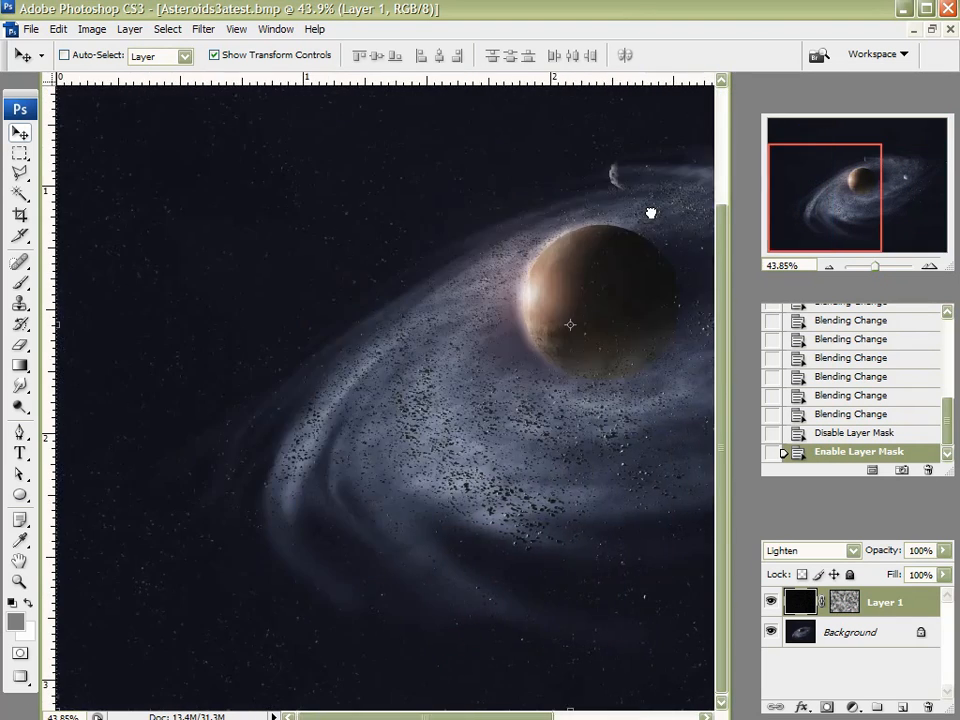
left_click(845, 601)
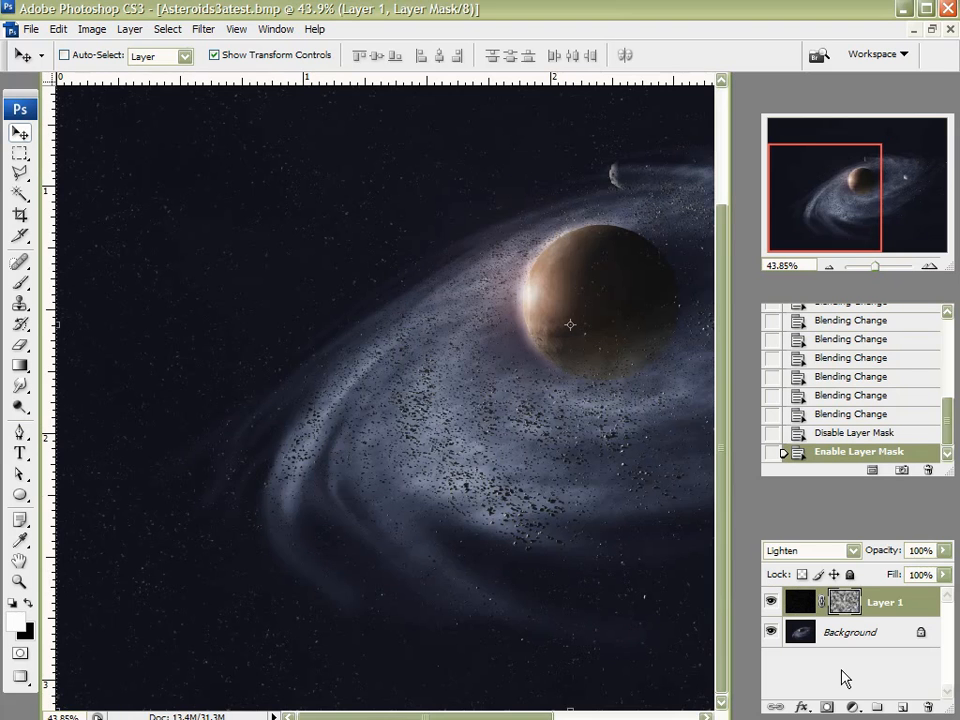
left_click(836, 655)
key("ctrl+0")
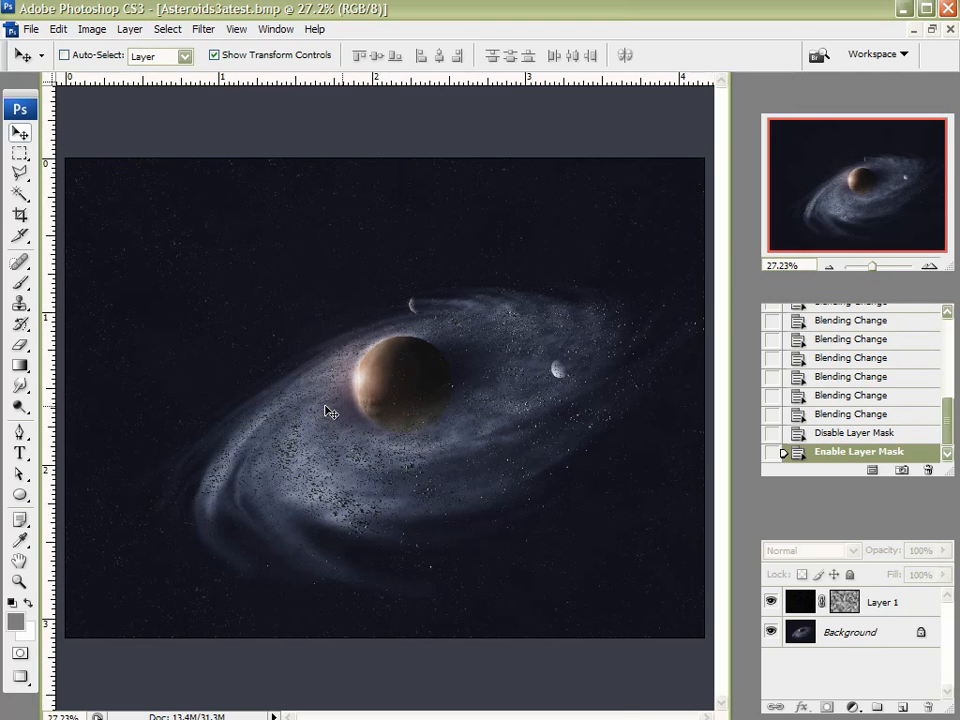
Step: Erase the starfield layer's mask over the planet with the 300 px Eraser to hide the stars in front of it
scroll(403, 386, "up", 2)
scroll(378, 341, "up", 2)
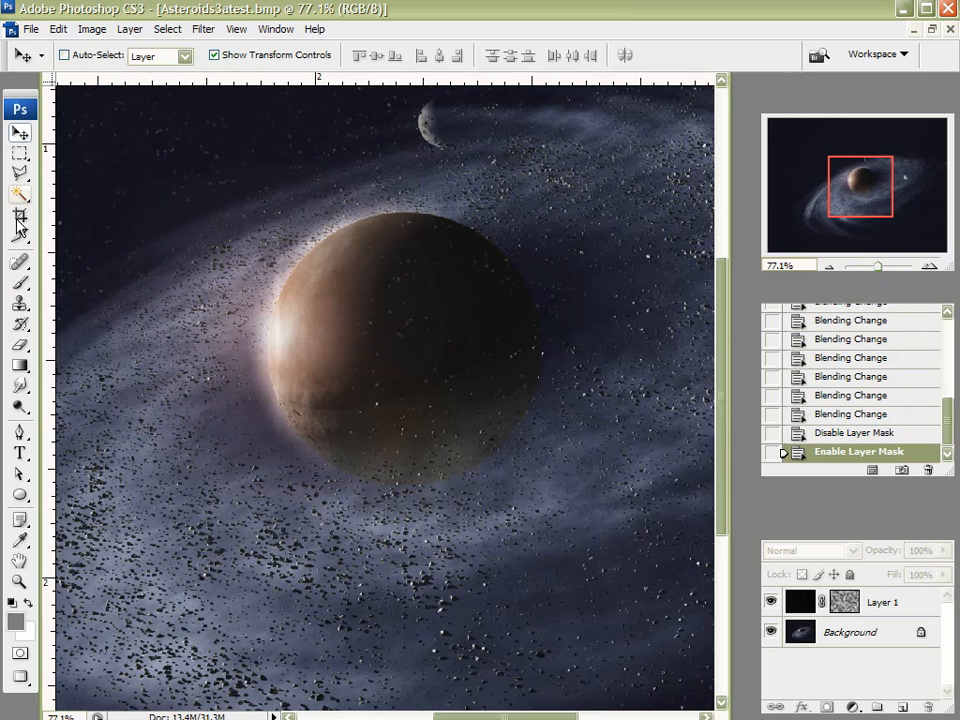
left_click(24, 344)
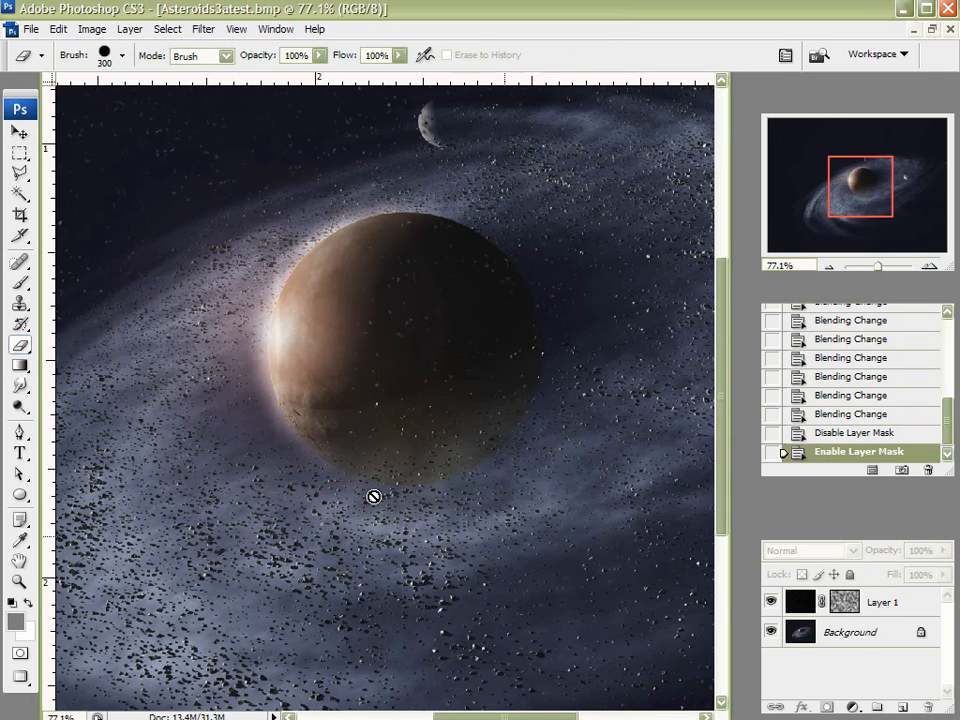
left_click(844, 602)
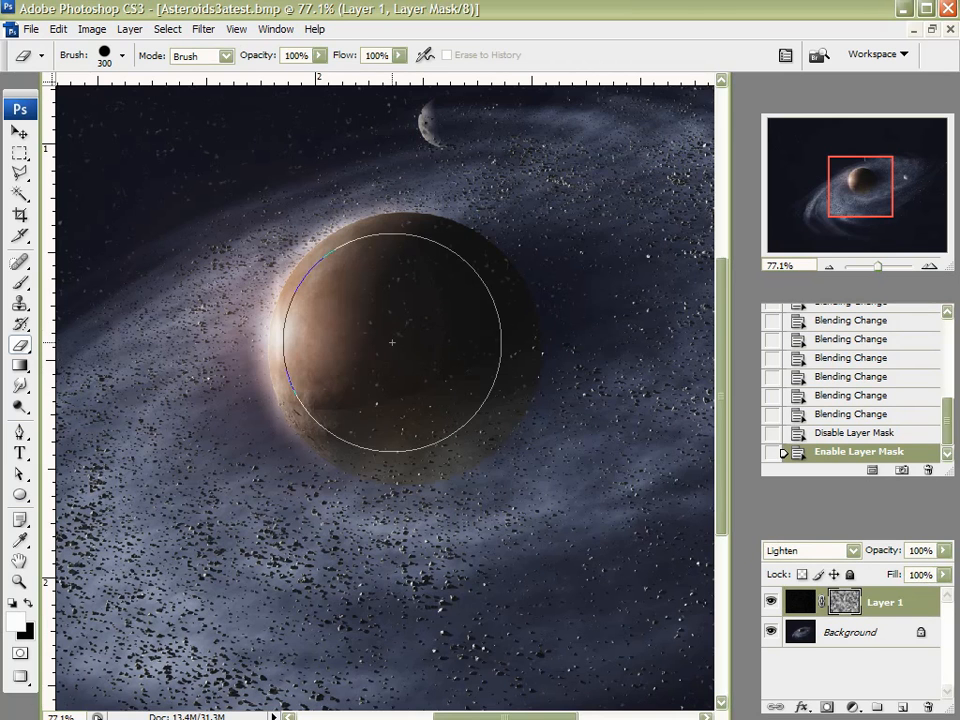
mouse_move(404, 331)
left_mouse_down()
mouse_move(416, 326)
mouse_move(429, 360)
mouse_move(390, 369)
mouse_move(381, 343)
mouse_move(407, 317)
mouse_move(404, 365)
left_mouse_up()
scroll(404, 365, "down", 2)
scroll(404, 365, "down", 1)
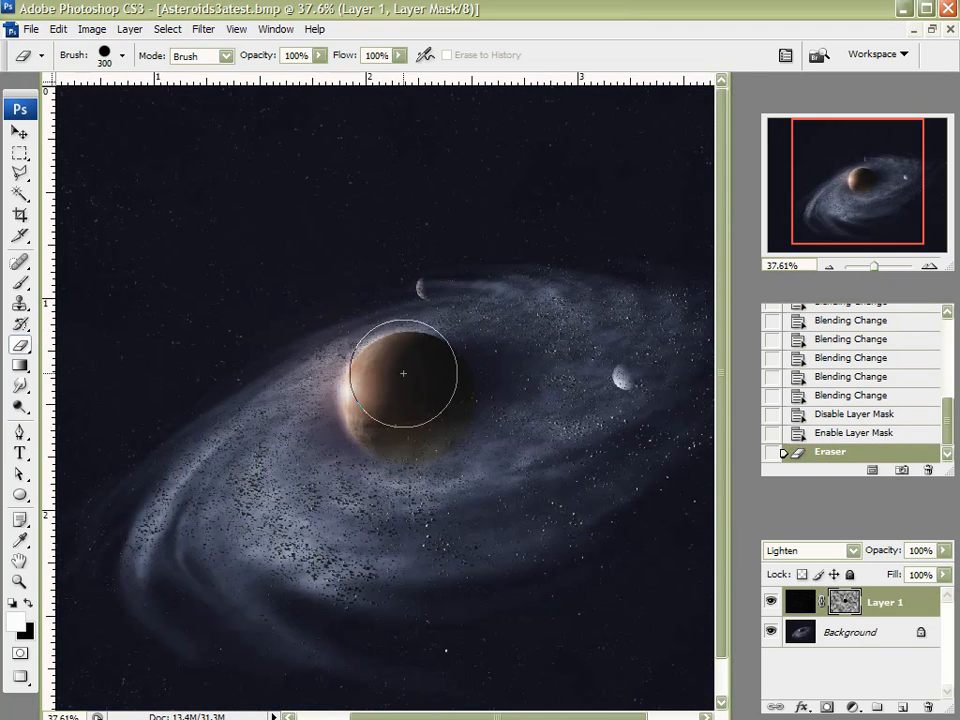
scroll(403, 373, "down", 1)
key("v")
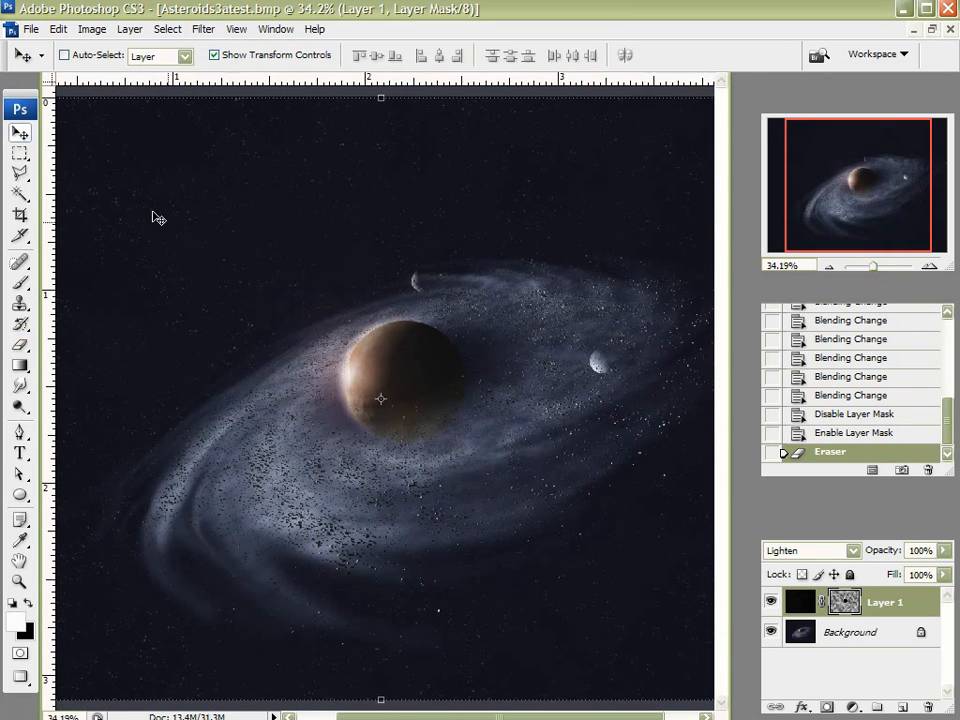
Step: Choose the soft 9 px brush preset for the Eraser and enlarge it to 200 px
left_click(20, 345)
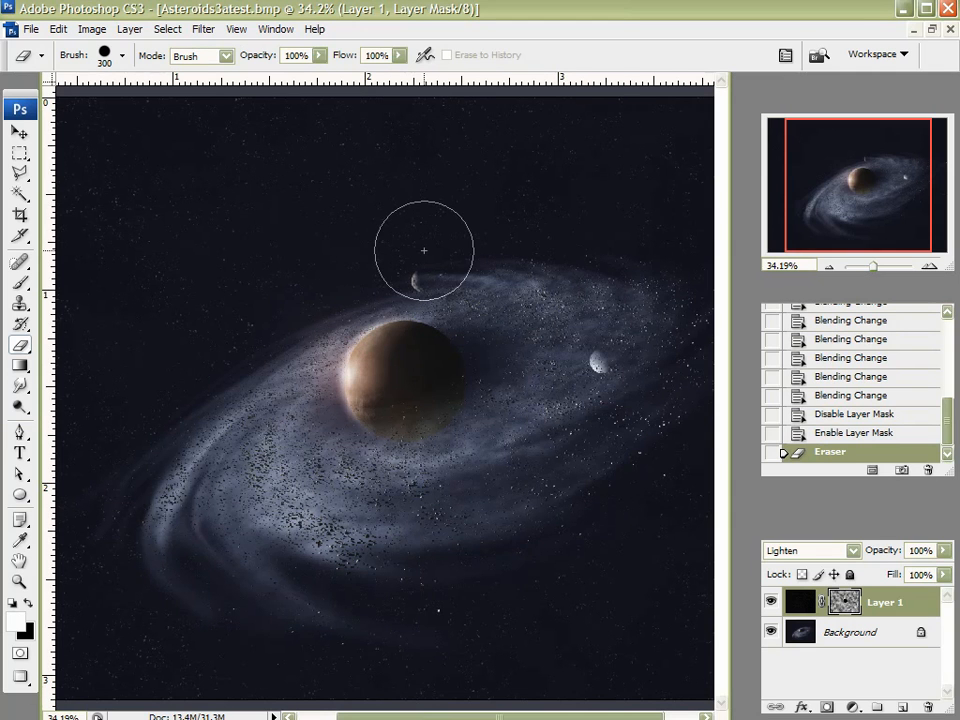
left_click(739, 294)
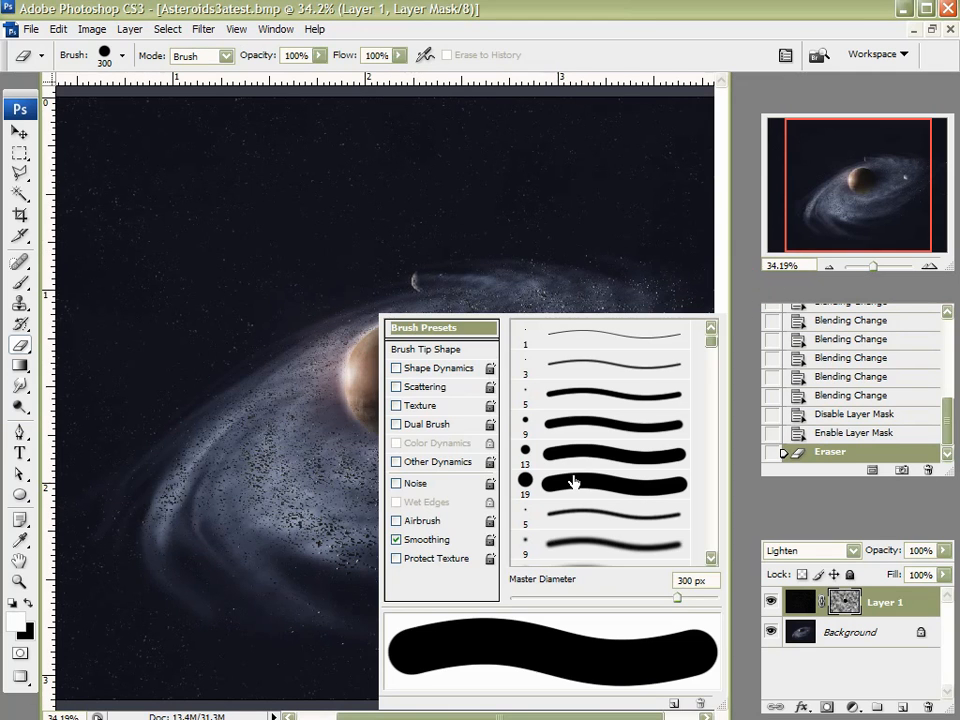
left_click(572, 545)
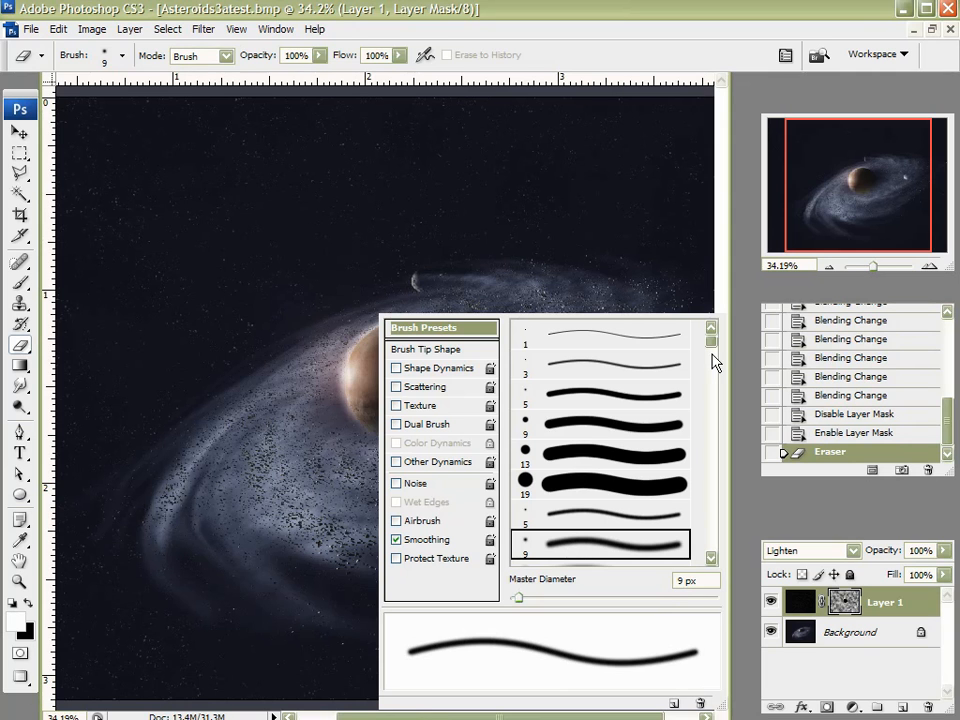
left_click(752, 306)
key("bracketright")
key("bracketright")
key("bracketright")
key("bracketright")
key("bracketright")
key("bracketright")
key("bracketright")
key("bracketright")
key("bracketright")
key("bracketright")
key("bracketright")
key("bracketright")
key("bracketright")
key("bracketright")
scroll(499, 343, "down", 1)
scroll(496, 357, "down", 1)
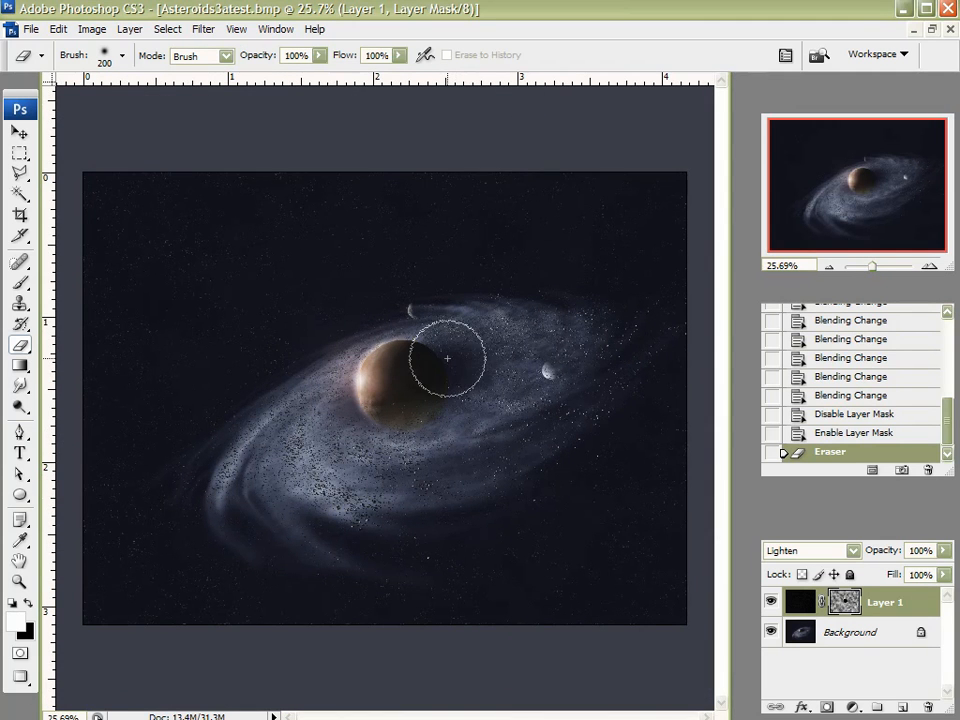
scroll(285, 400, "up", 1)
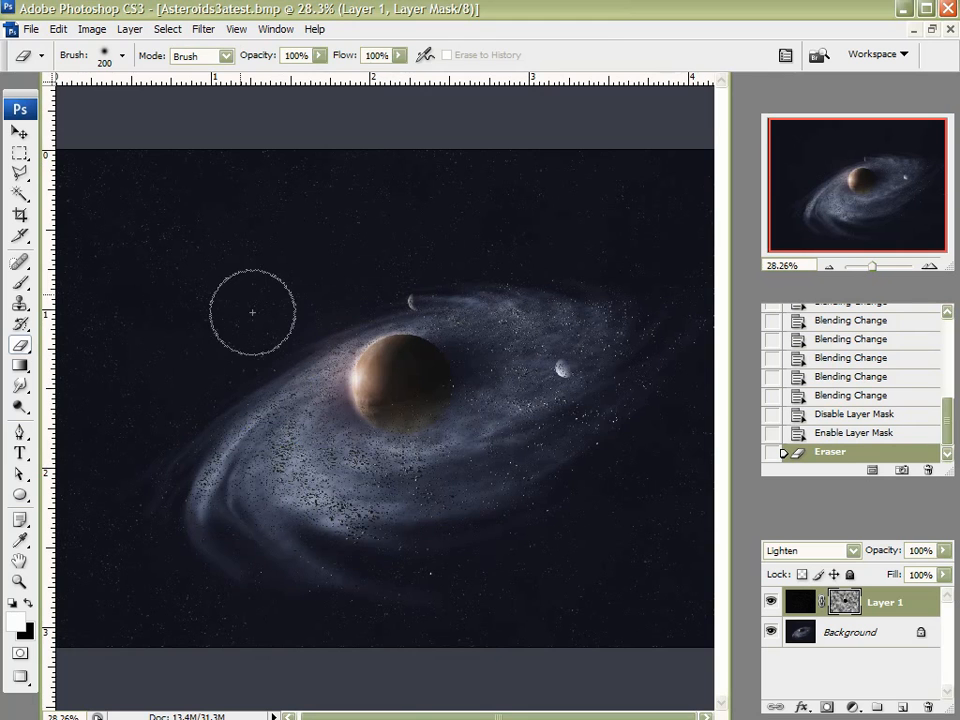
key("v")
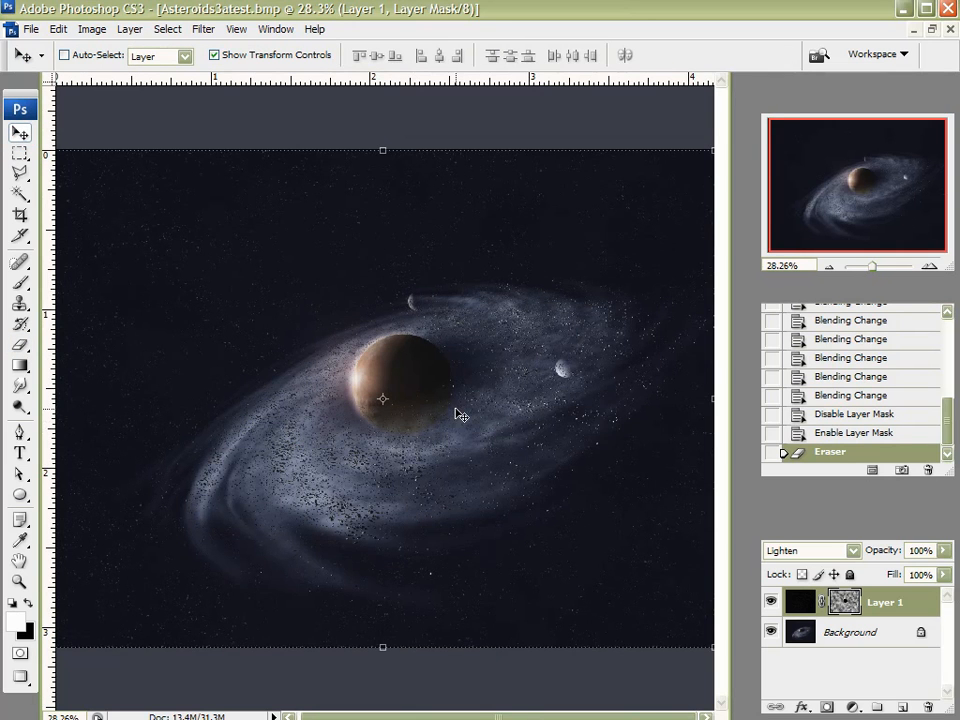
Step: Examine the star distribution around the planet and across the whole scene at several magnifications
scroll(458, 413, "up", 1)
scroll(460, 414, "down", 1)
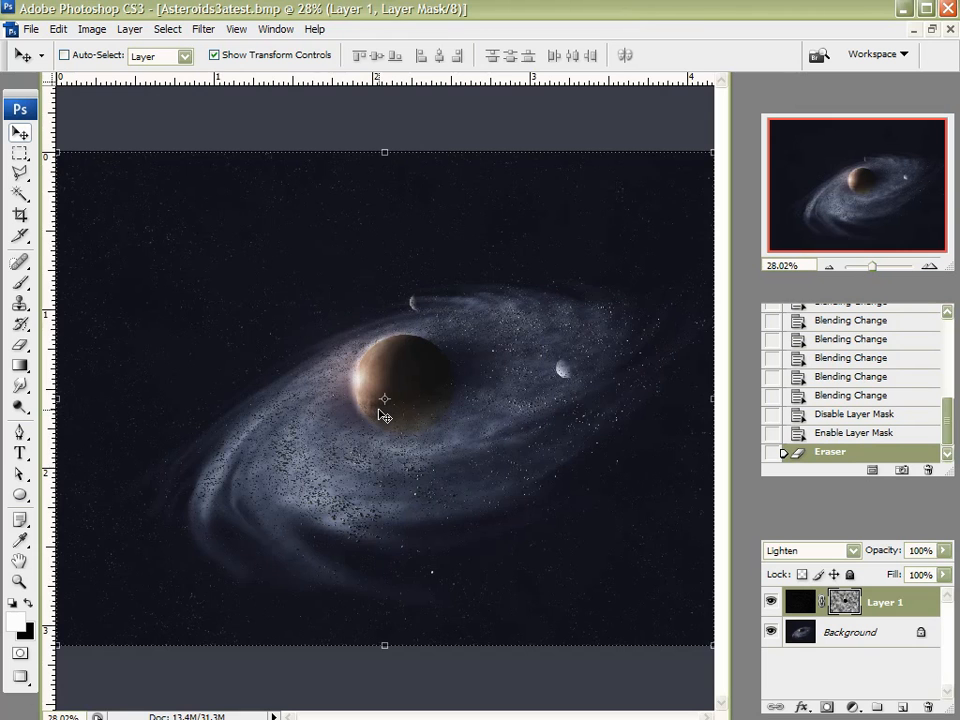
scroll(383, 414, "down", 1)
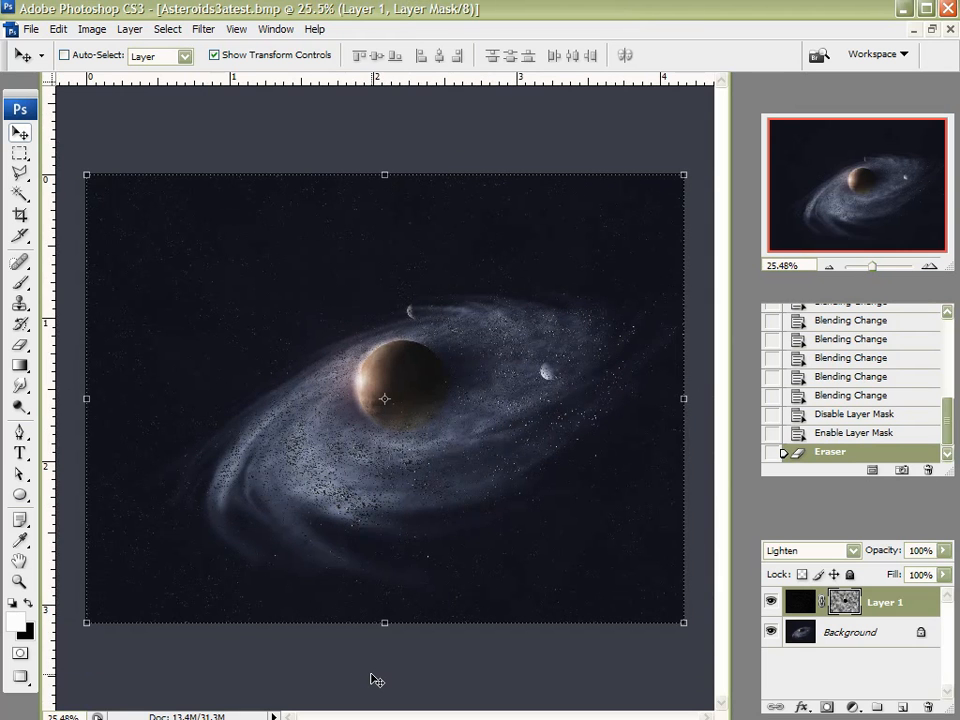
scroll(115, 433, "up", 4)
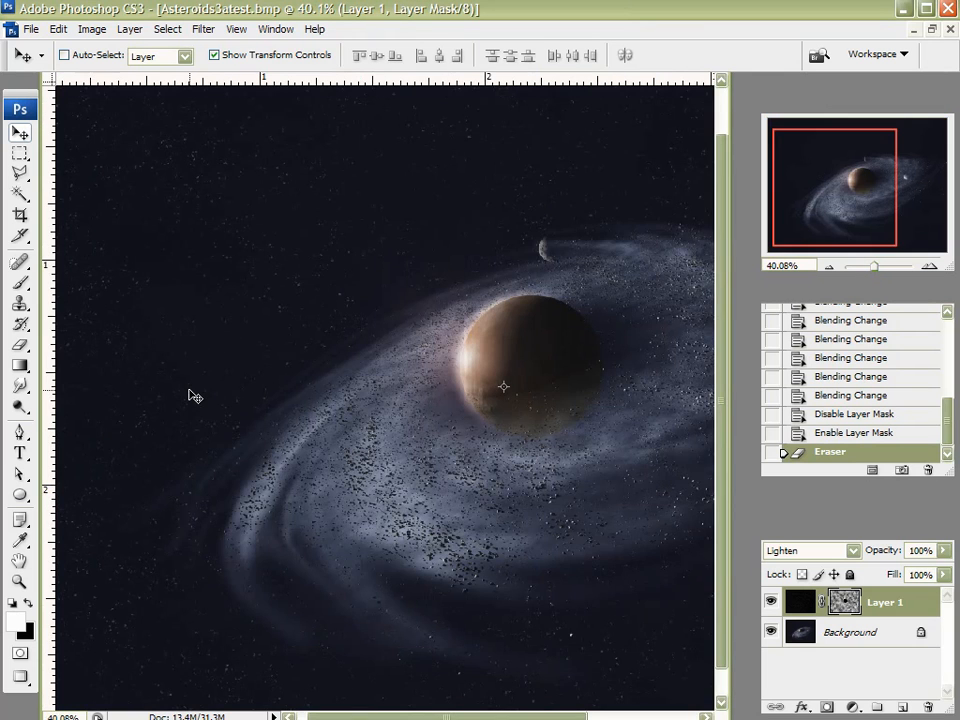
scroll(192, 395, "up", 1)
scroll(190, 393, "down", 2)
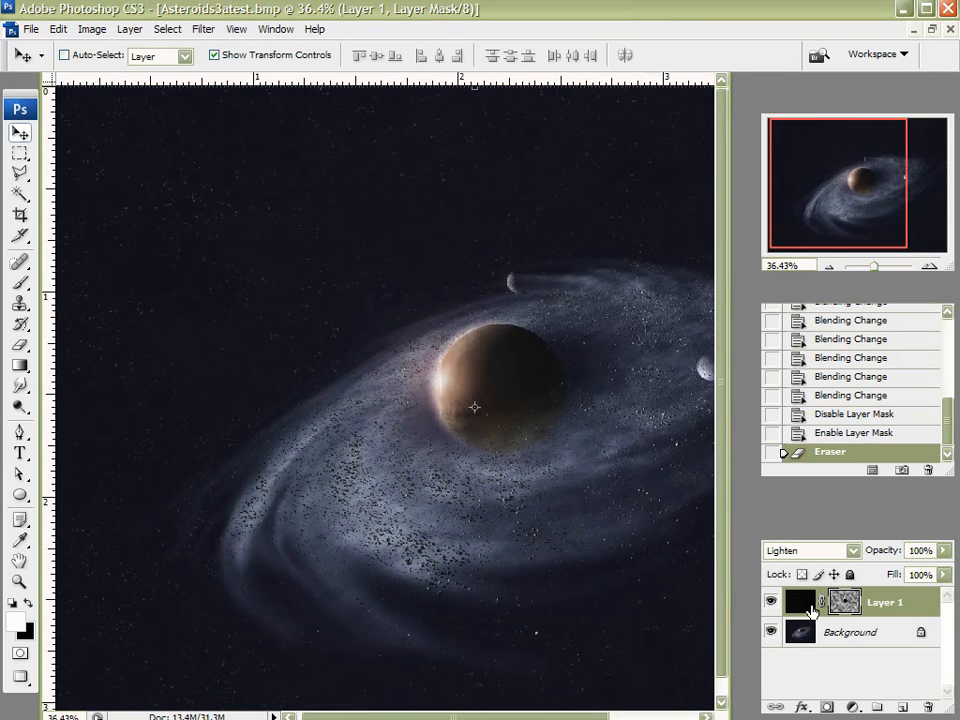
scroll(568, 443, "down", 2)
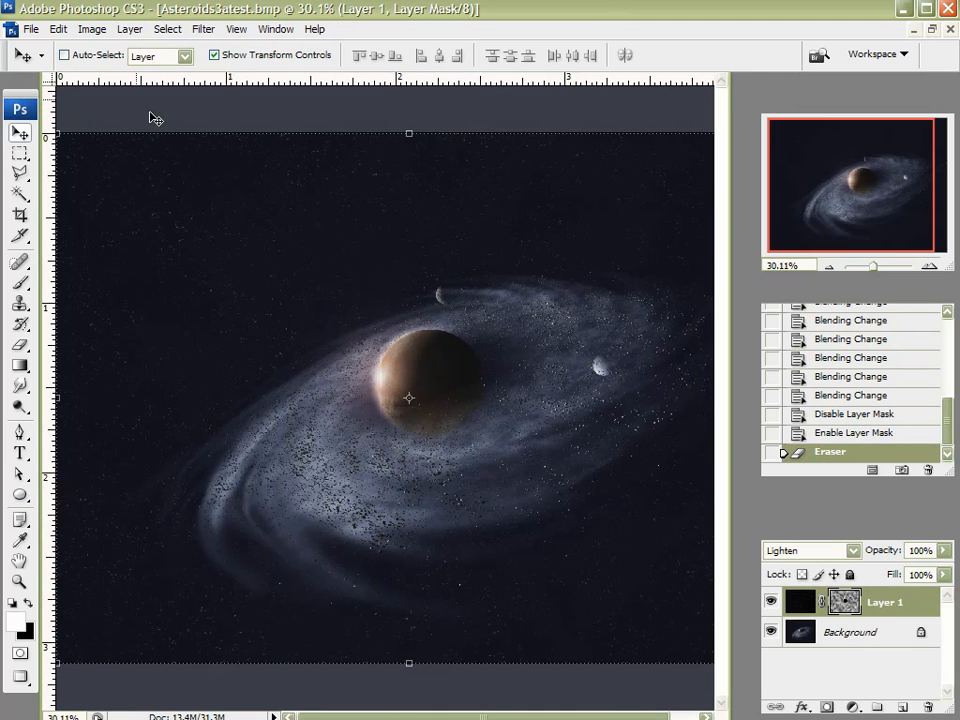
Step: Increase the starfield mask's contrast with Levels, setting the input black point to 87 and the white point to 178
left_click(100, 30)
mouse_move(205, 88)
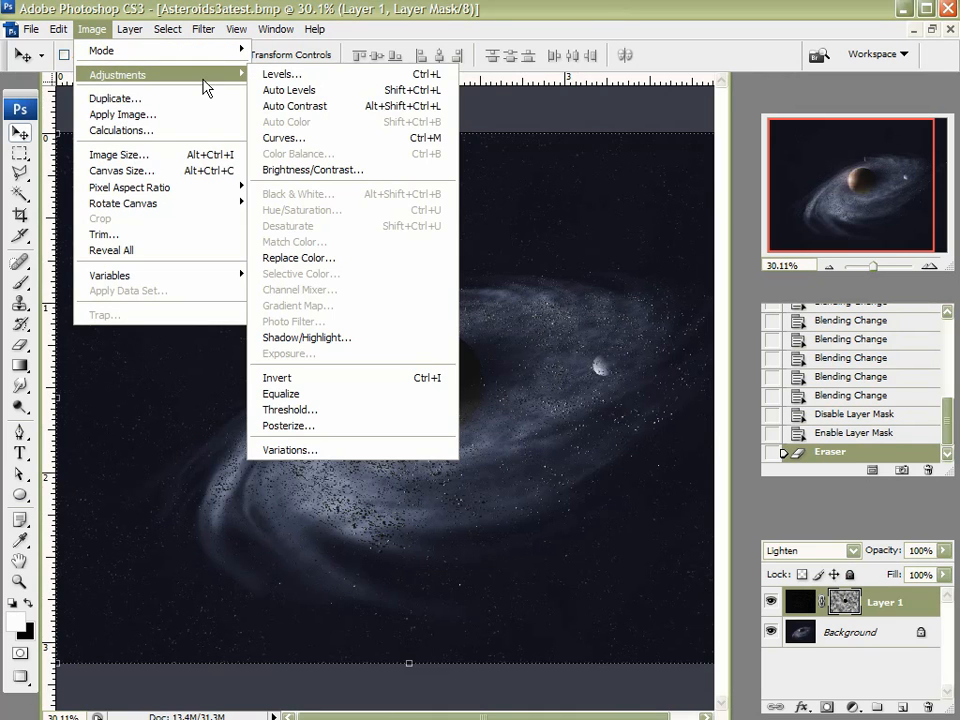
left_click(282, 74)
left_click_drag(722, 290, 804, 137)
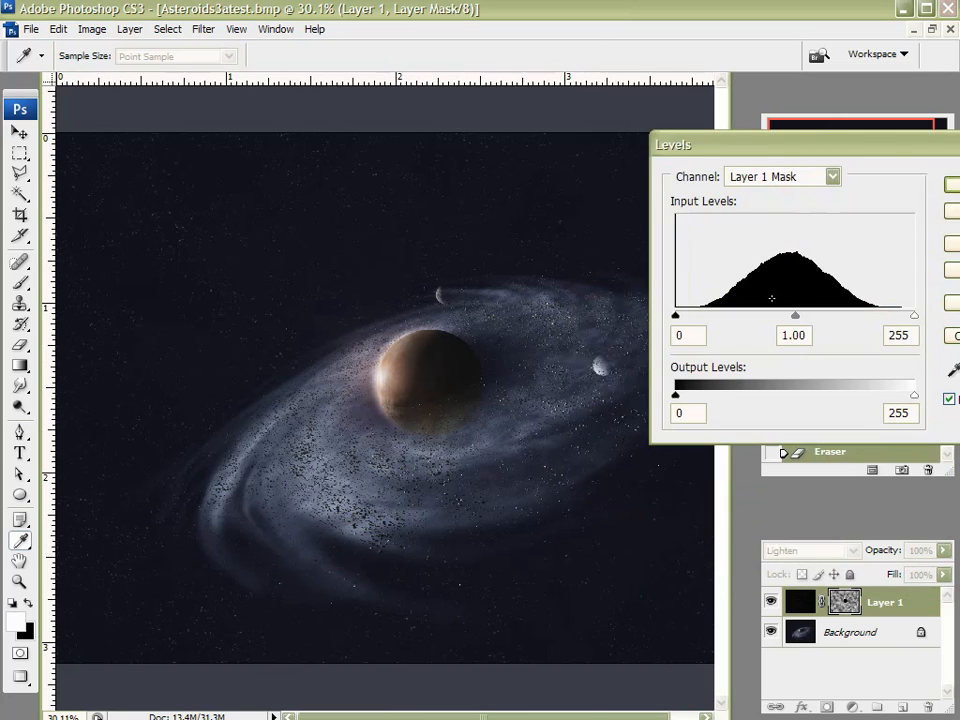
left_click_drag(913, 316, 955, 318)
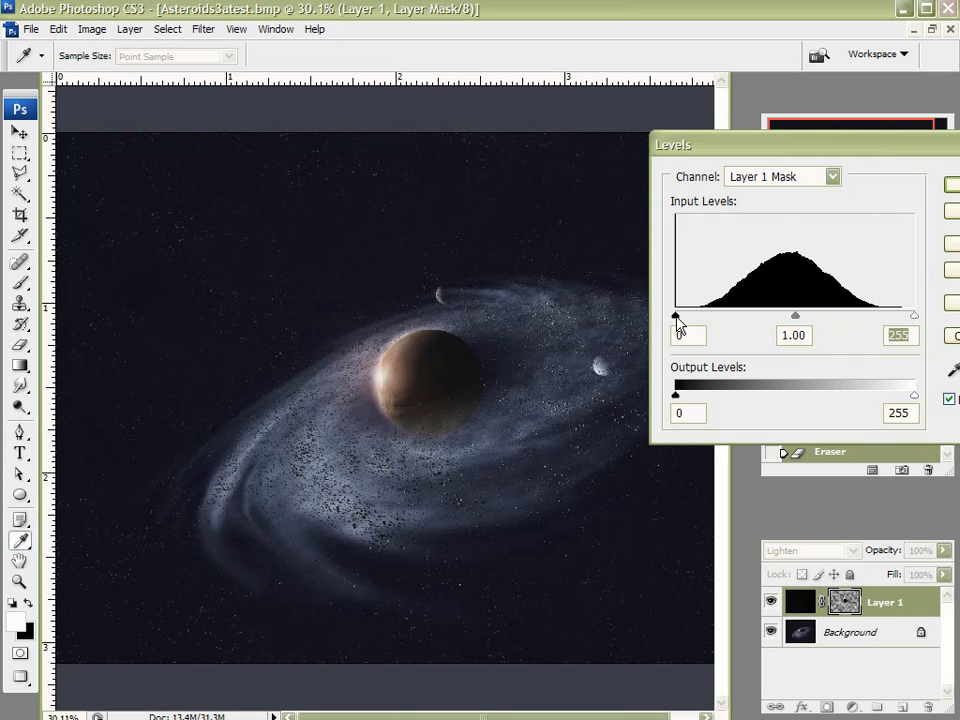
left_click_drag(677, 317, 758, 321)
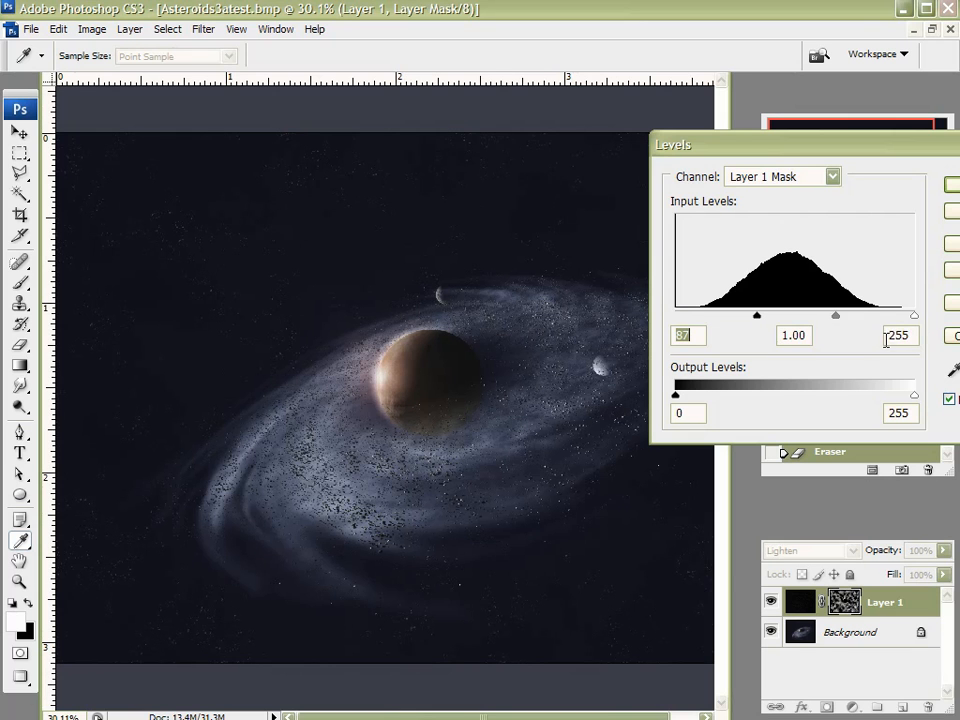
left_click_drag(914, 315, 841, 314)
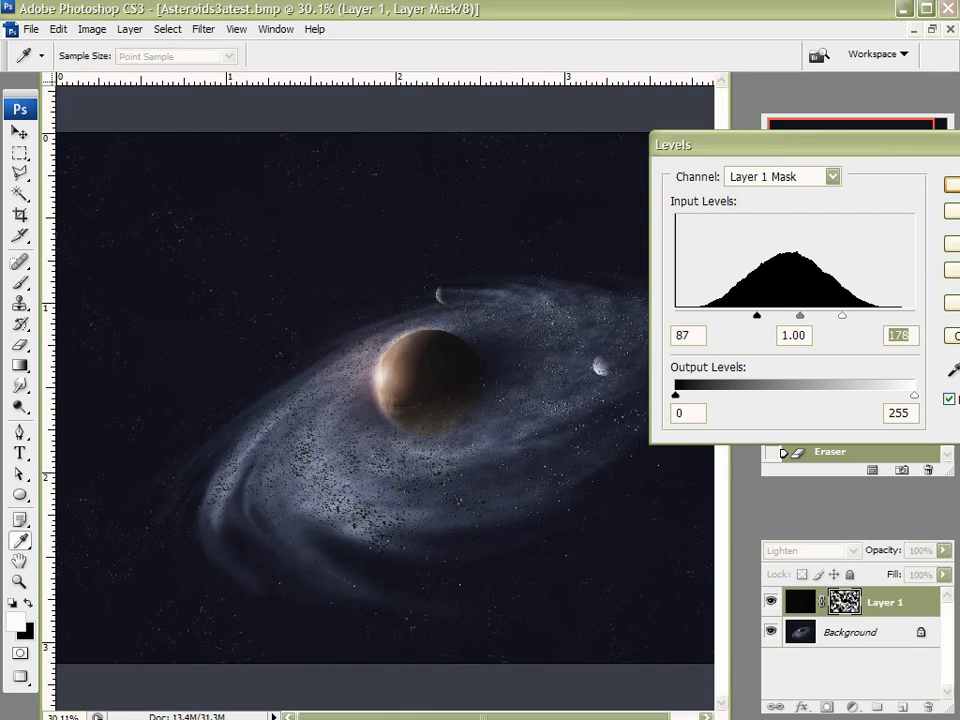
key("Return")
Step: Step back through the history states to compare the starfield before and after the mask's Eraser and Levels edits
key("ctrl+0")
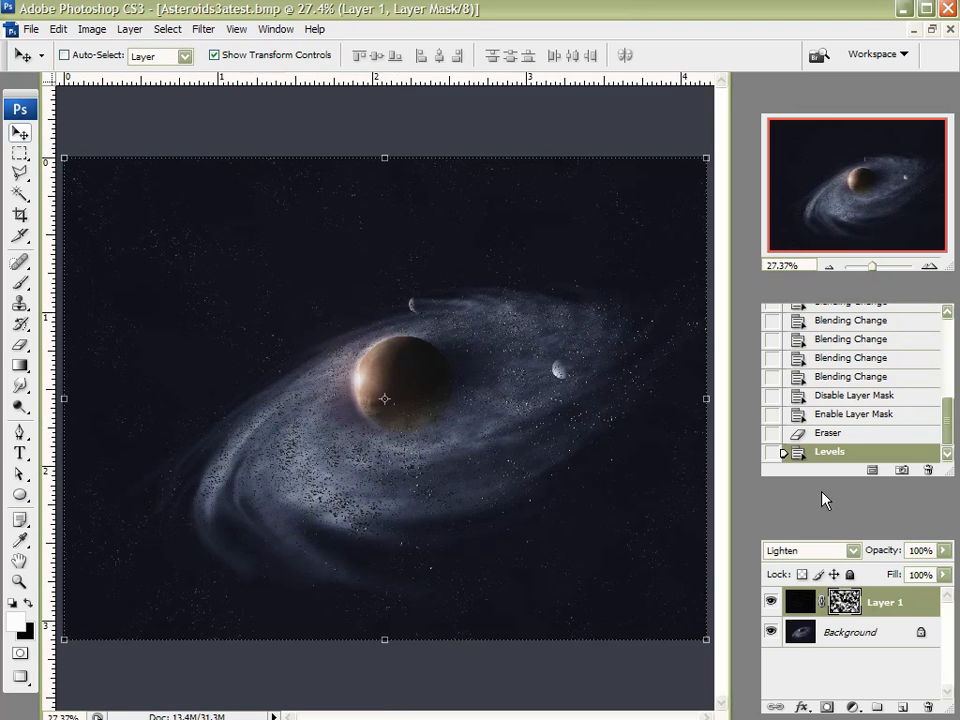
left_click(848, 414)
left_click(838, 434)
left_click(836, 416)
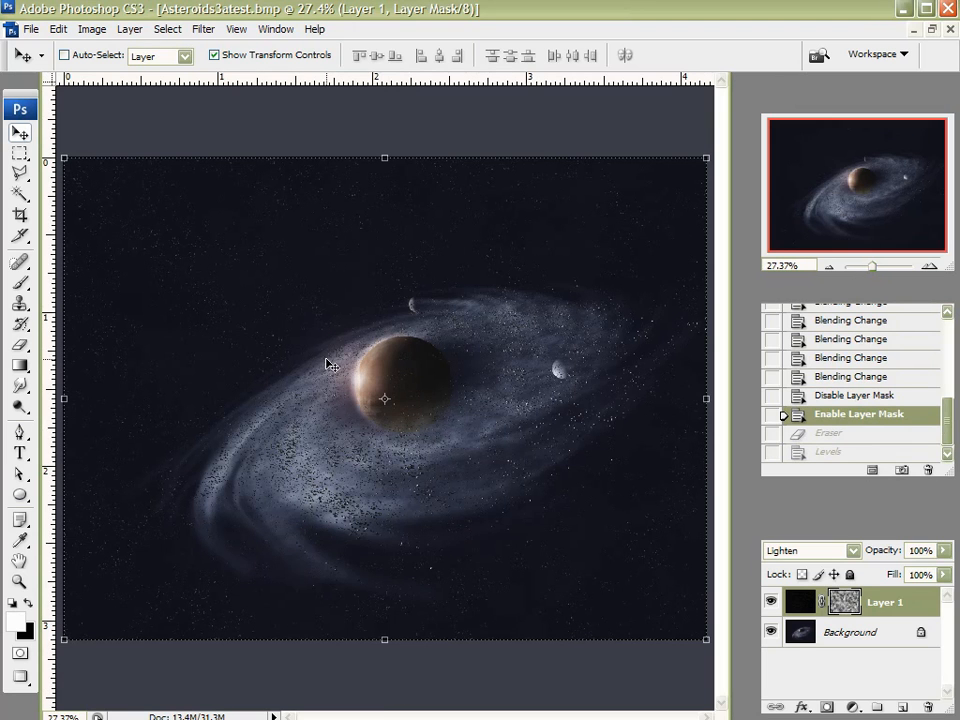